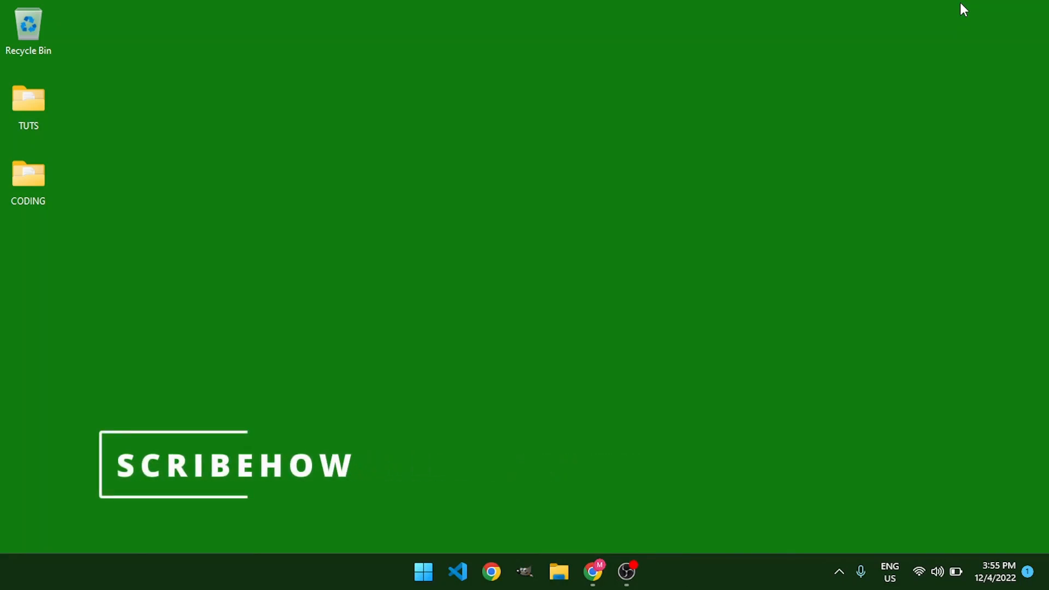
Open Chrome on the Scribe website and start the free sign-up
click(596, 572)
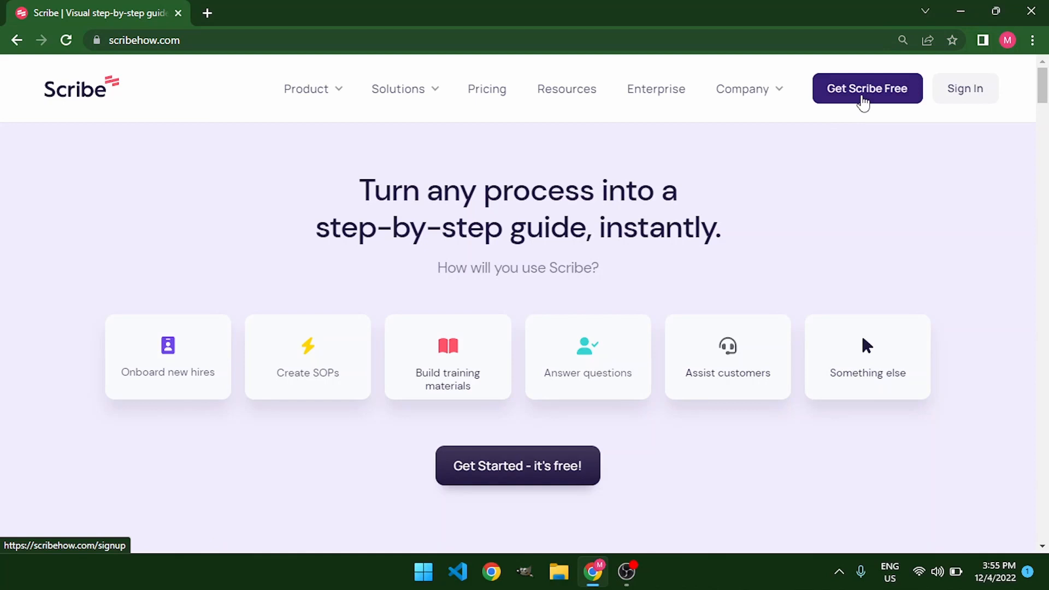
click(862, 100)
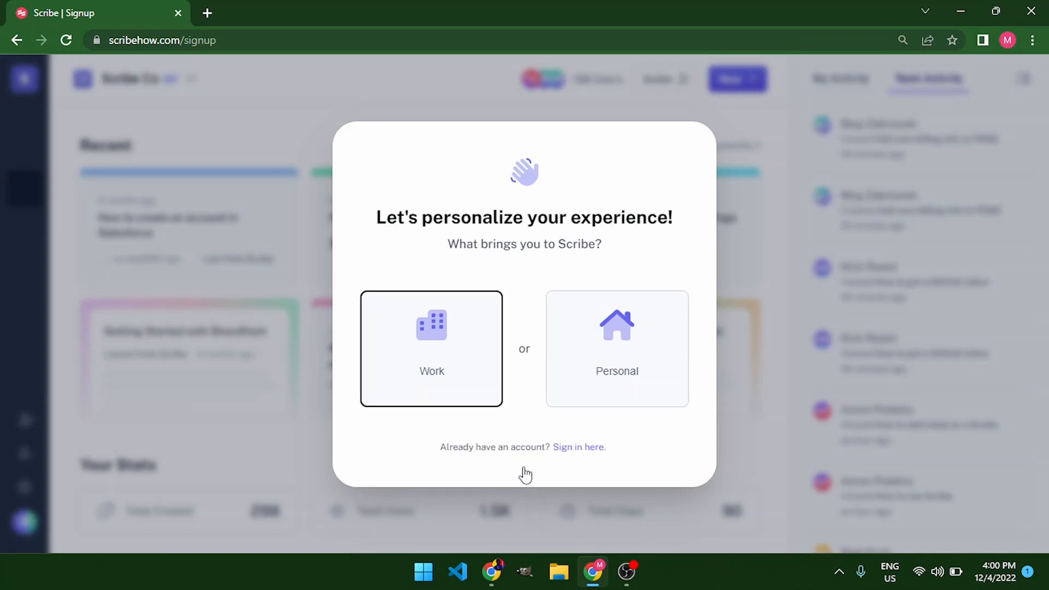
Answer the personalization questions with Personal use, Education, and Just me
click(611, 380)
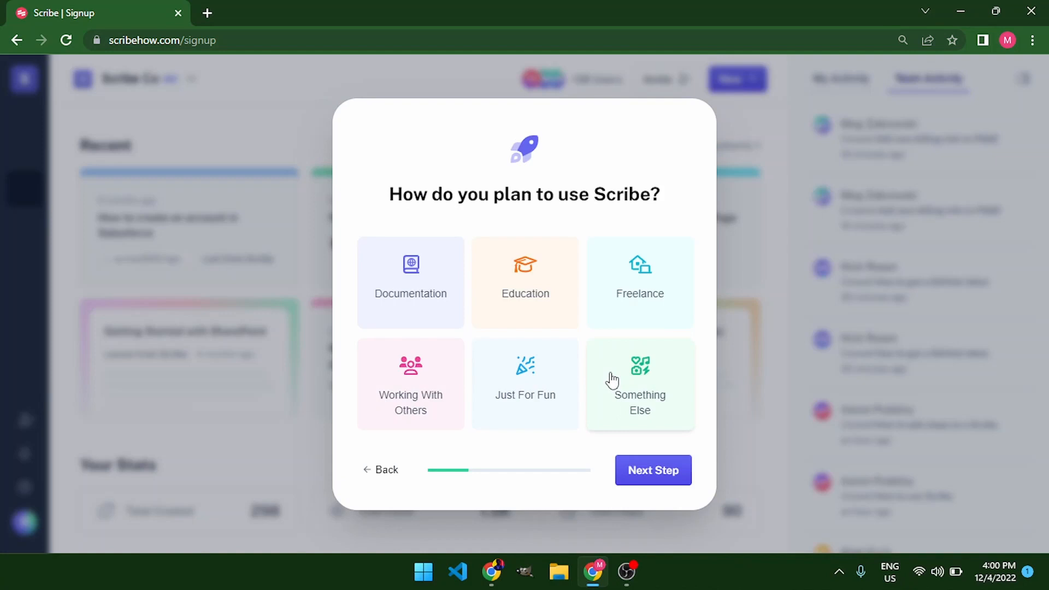
click(530, 298)
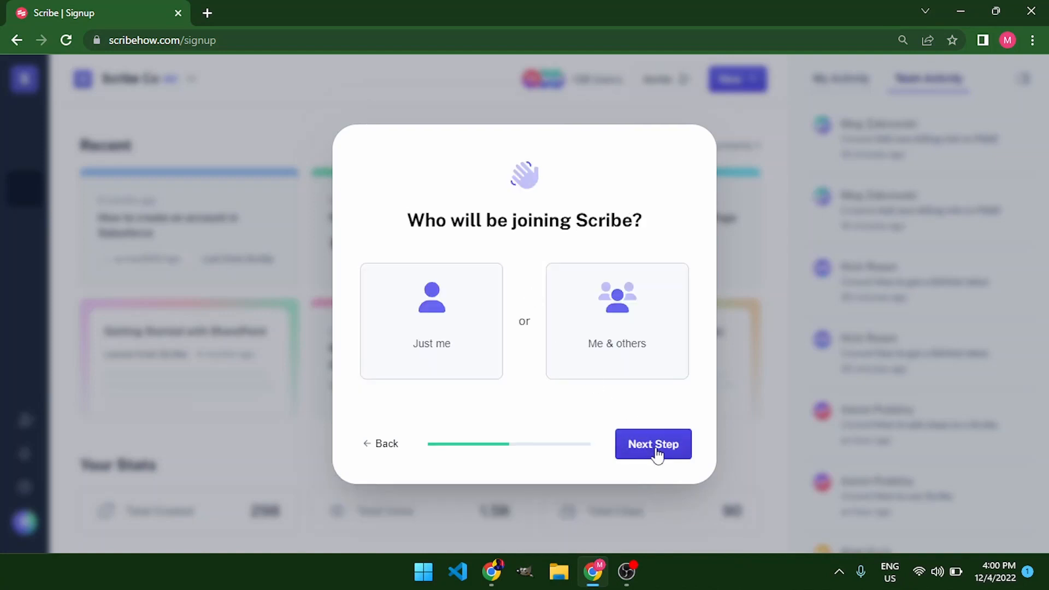
click(450, 346)
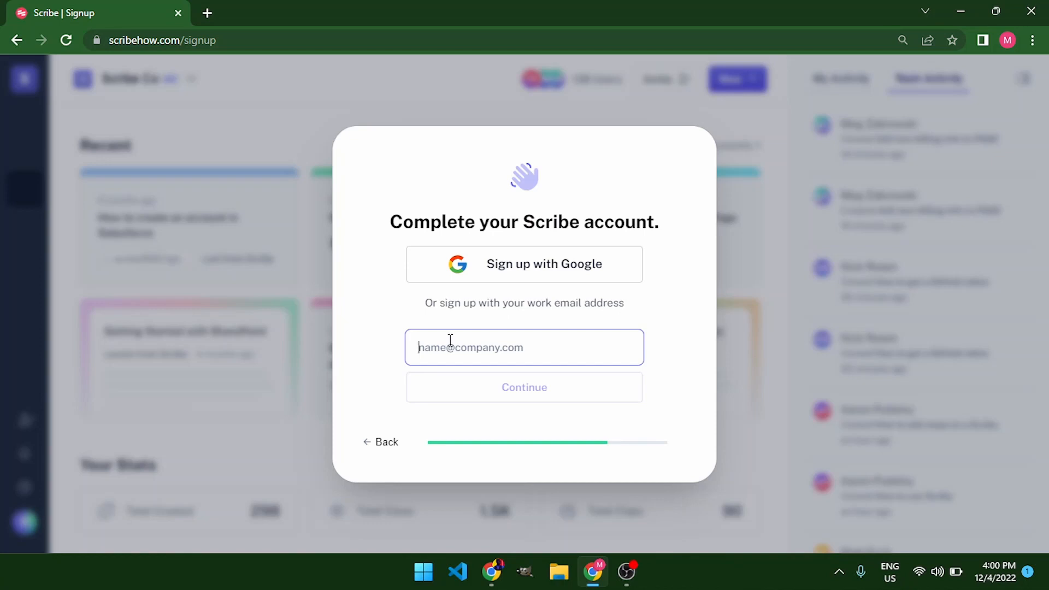
Complete the Scribe account by signing up with Google and choosing the Google account
click(549, 275)
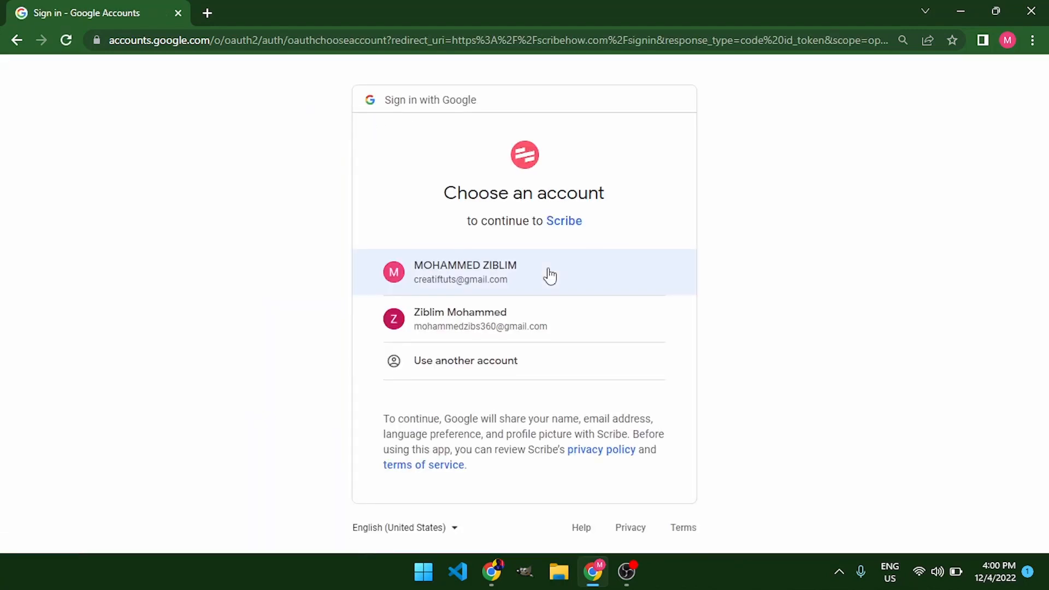
click(486, 323)
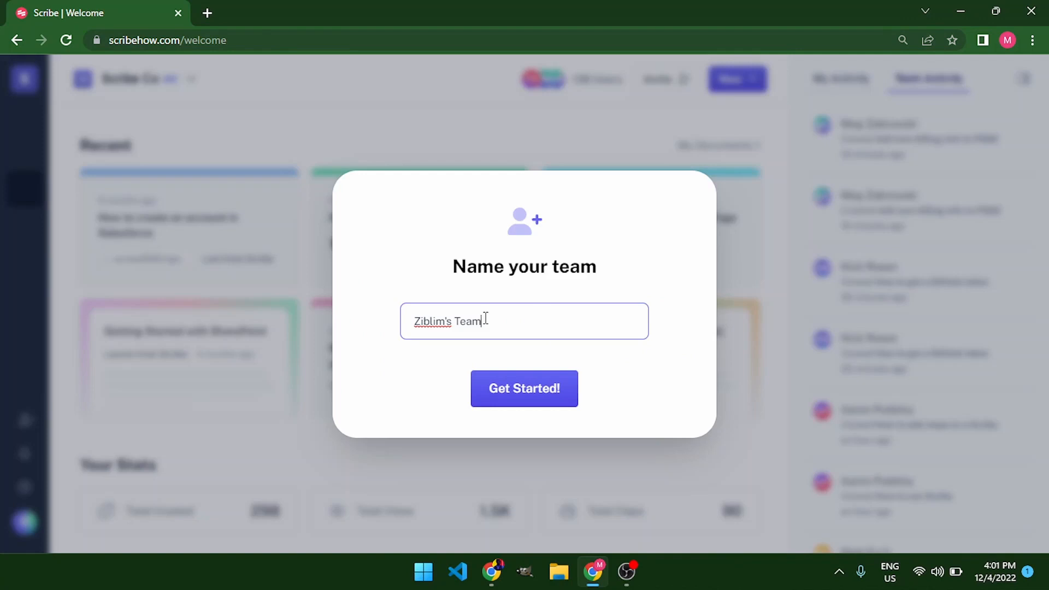
Keep the suggested team name and finish the team setup
key(BackSpace)
key(BackSpace)
key(BackSpace)
key(BackSpace)
key(BackSpace)
key(ctrl+z)
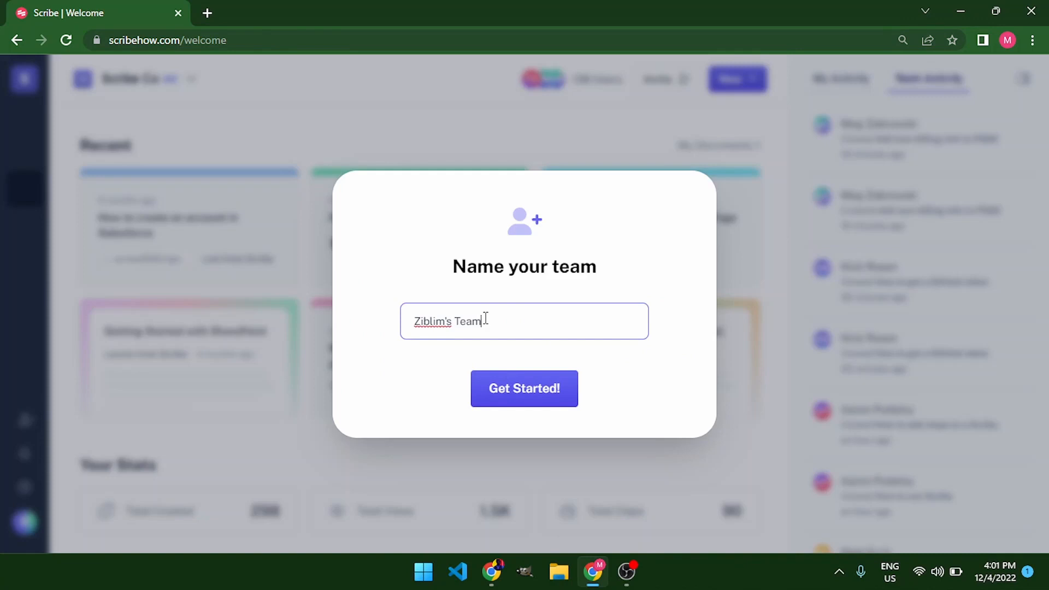
click(521, 395)
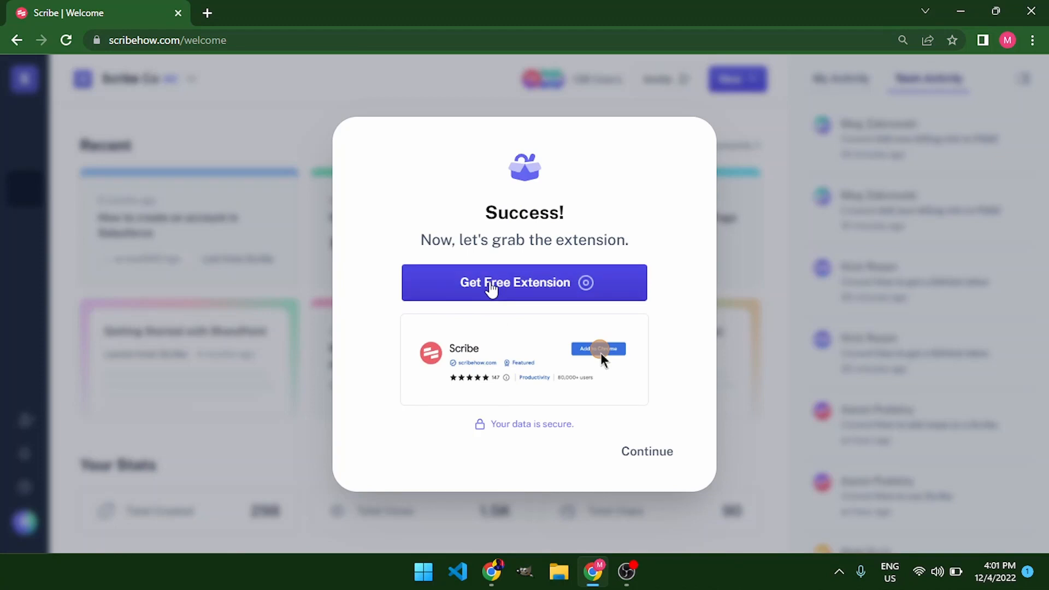
Install the free Scribe extension from the Chrome Web Store
click(491, 288)
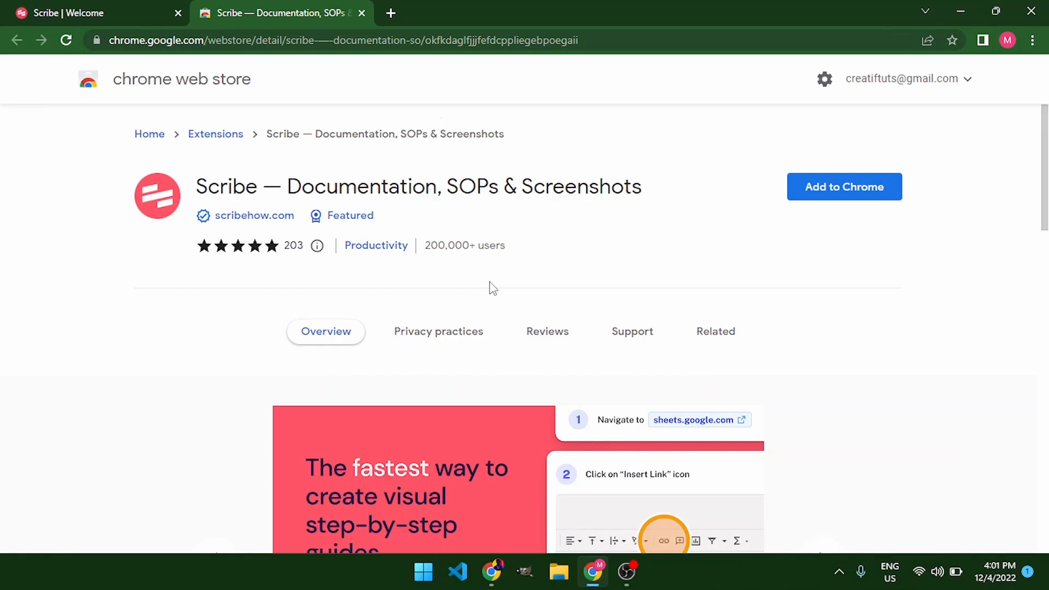
click(849, 194)
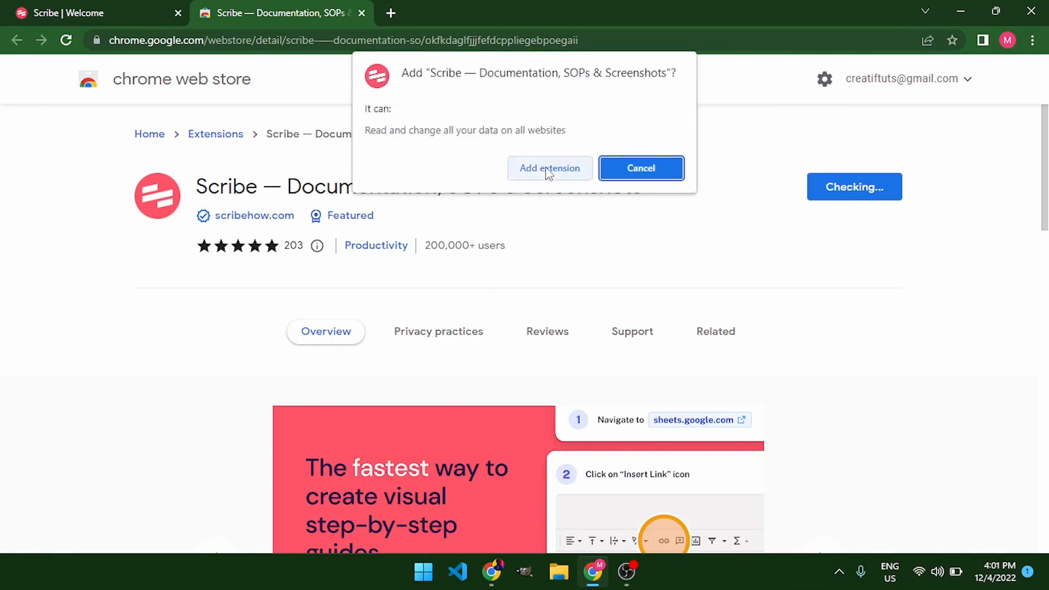
click(550, 169)
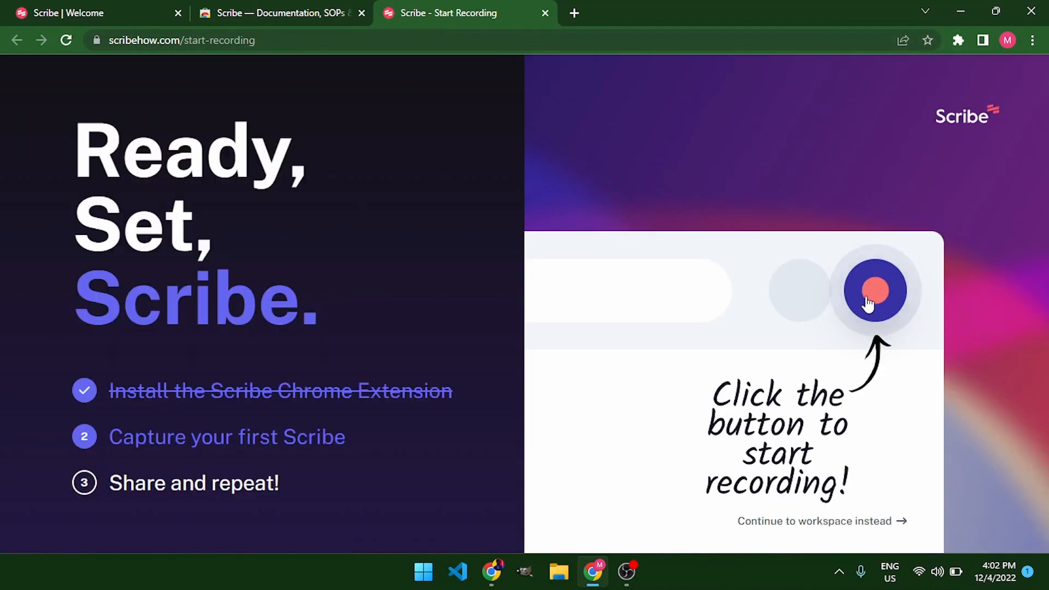
Continue to the workspace and start recording a new Scribe in a new tab
click(800, 525)
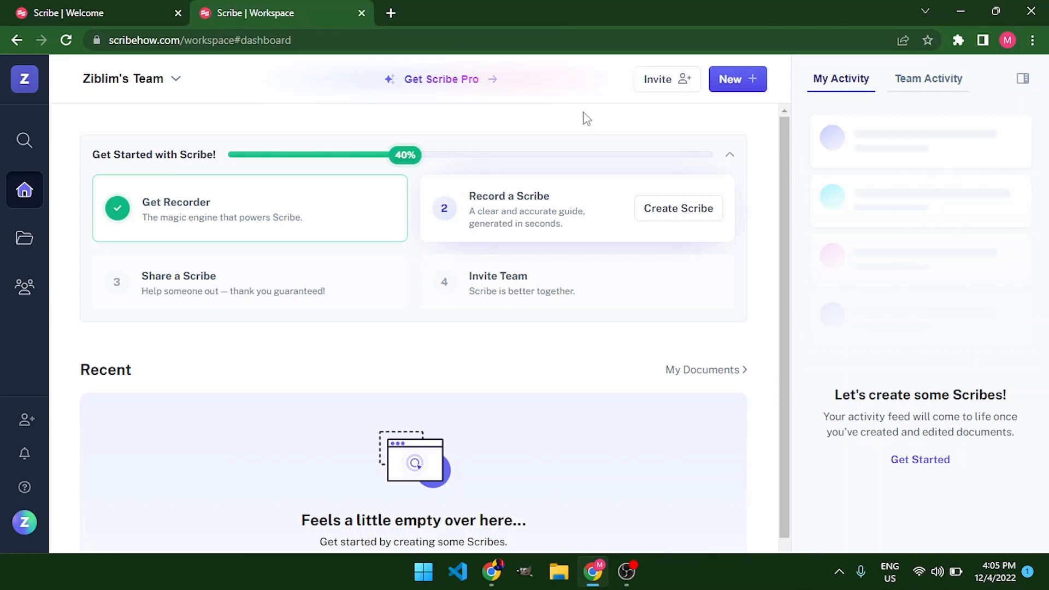
click(736, 81)
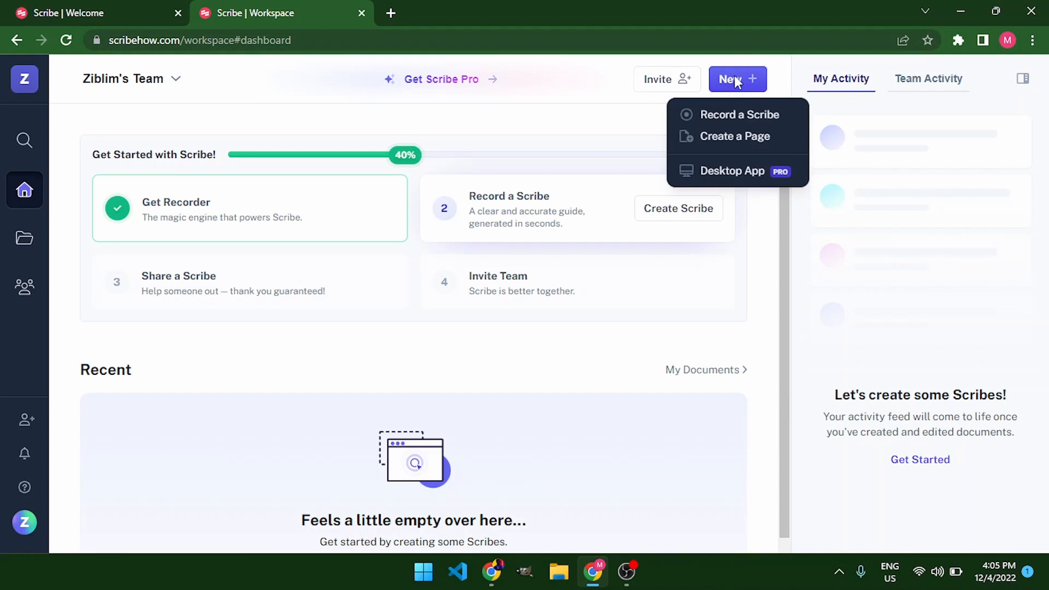
click(763, 117)
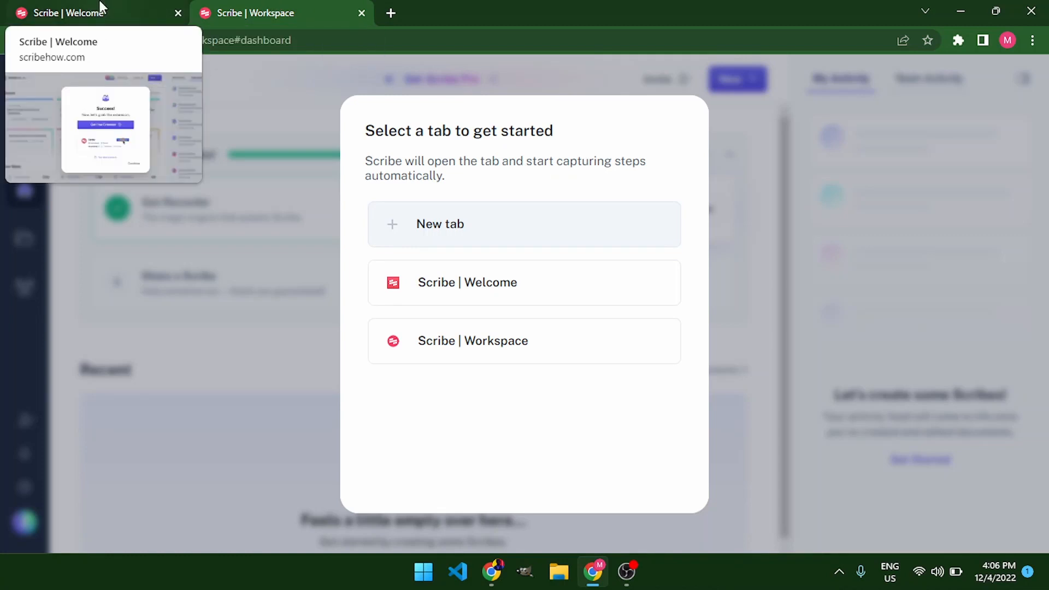
click(480, 224)
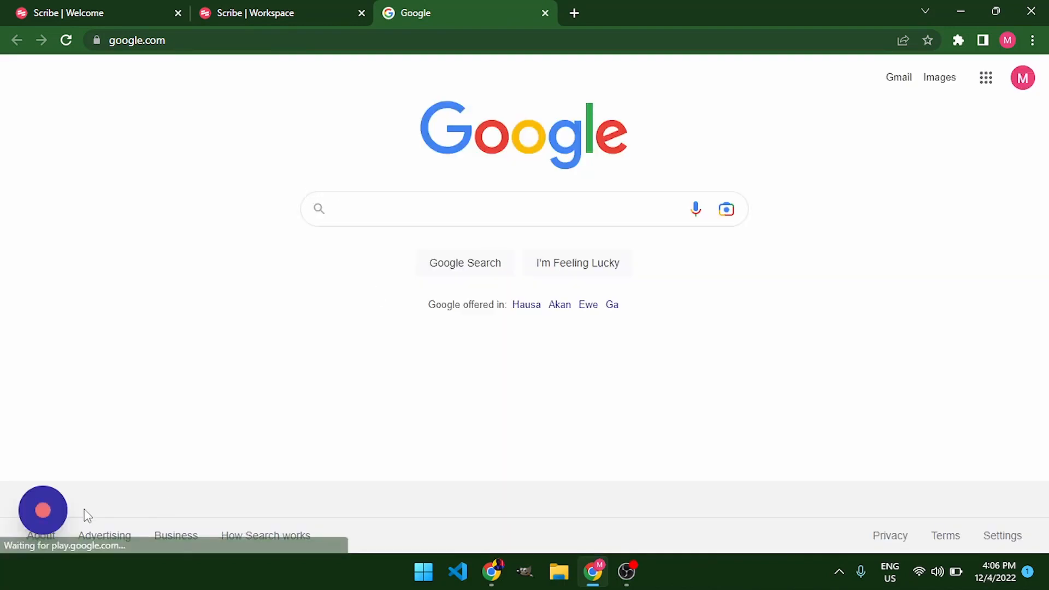
Search Google for "gmail new account" while the recorder runs
click(47, 517)
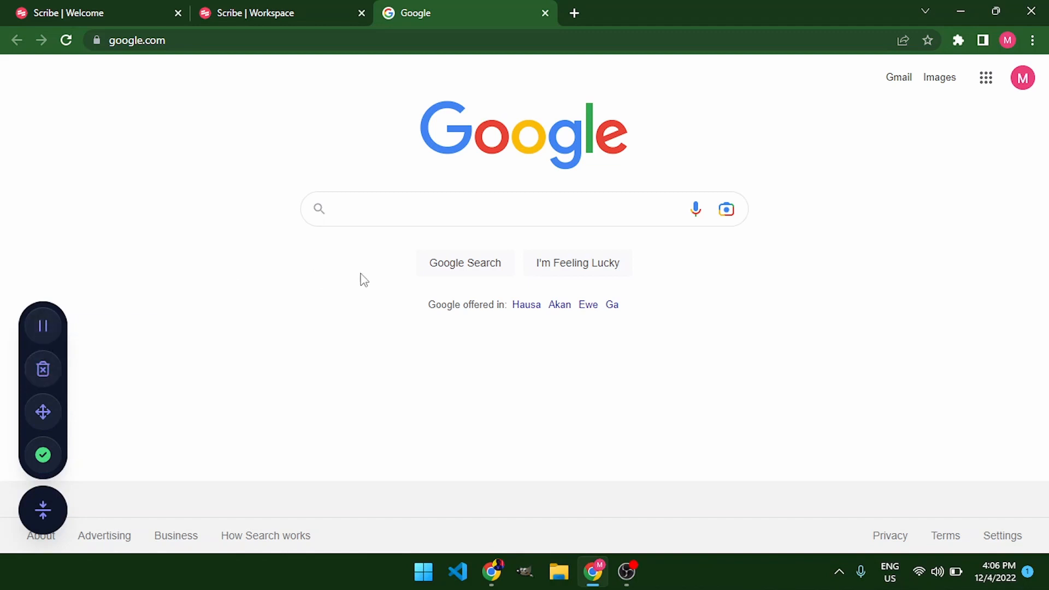
click(384, 214)
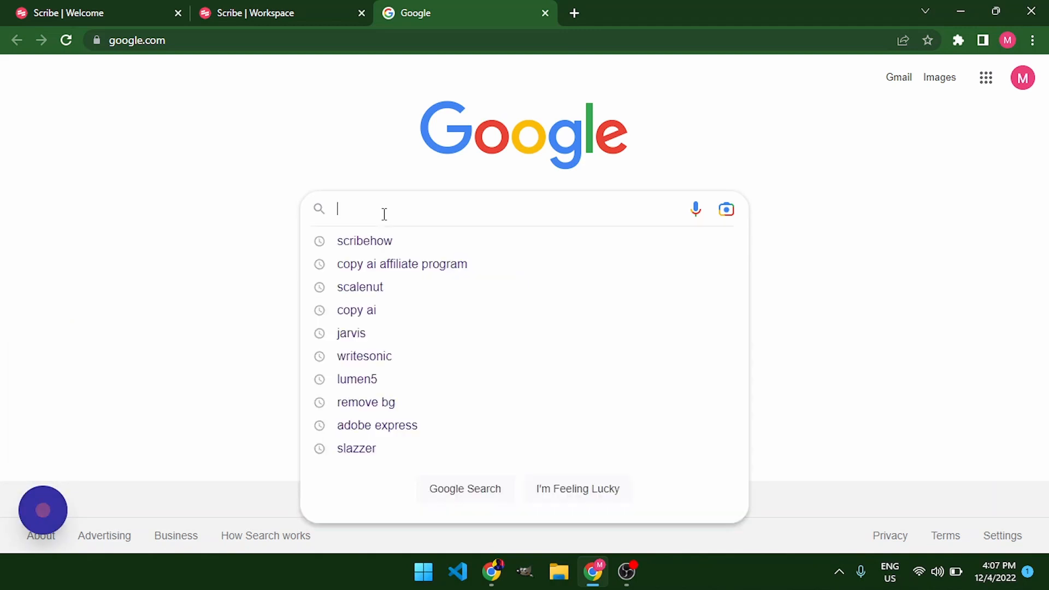
text(g)
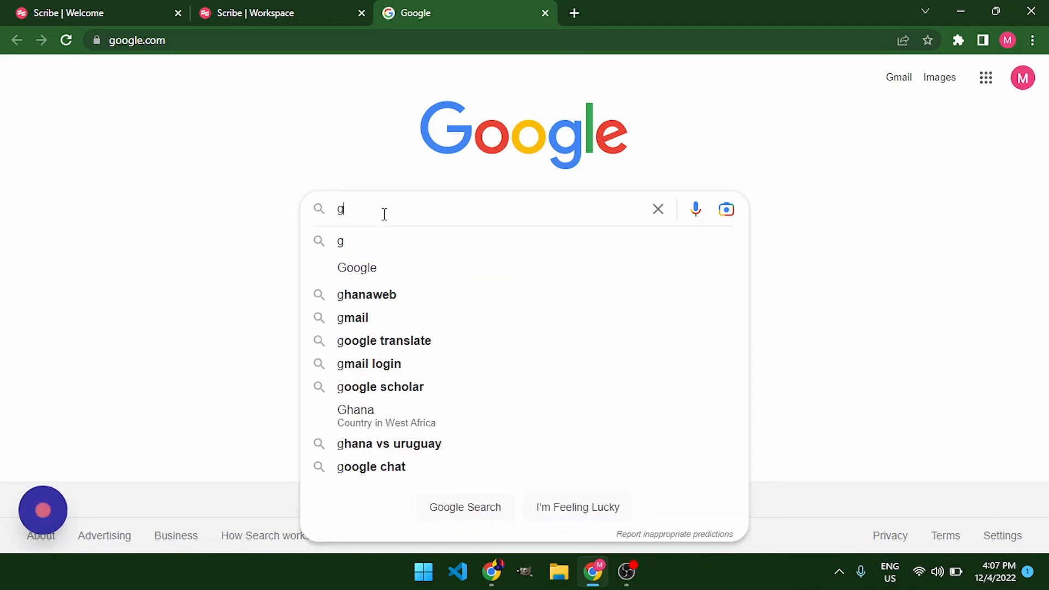
text(mail)
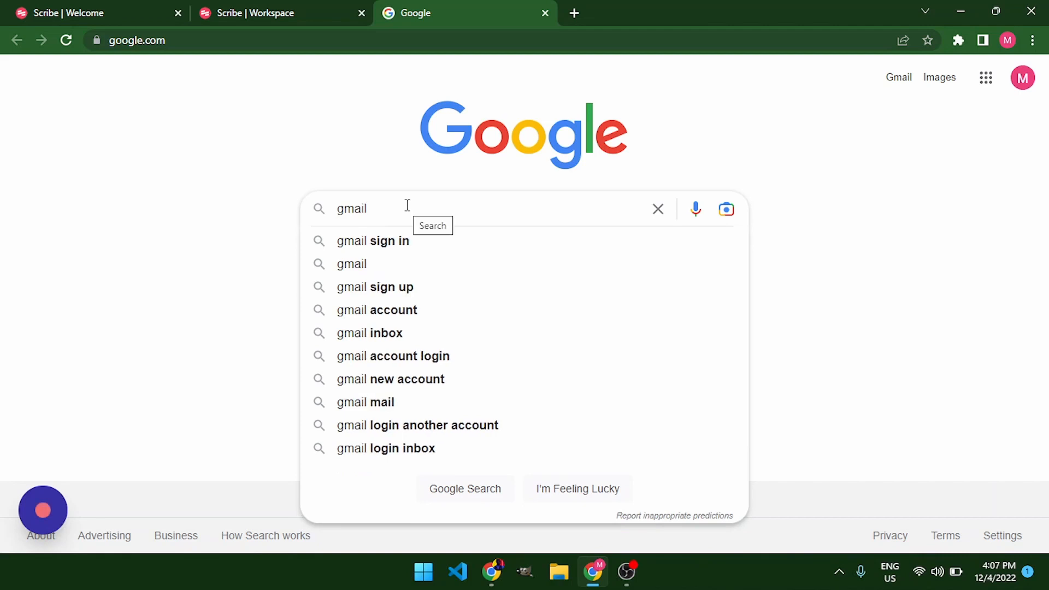
click(391, 385)
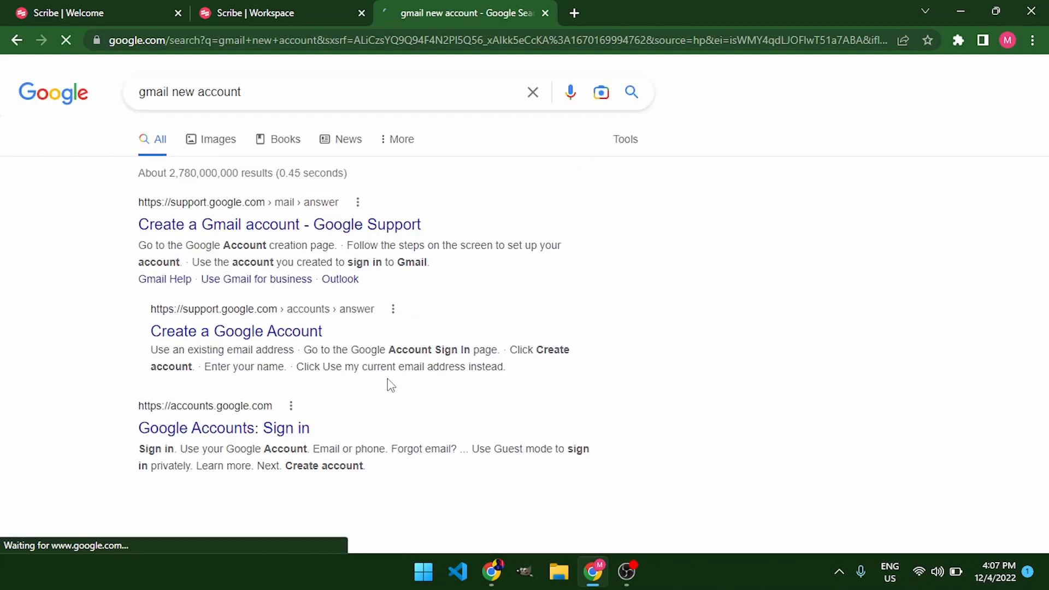
Open the Create a Gmail account support result and go to the account creation page
click(236, 228)
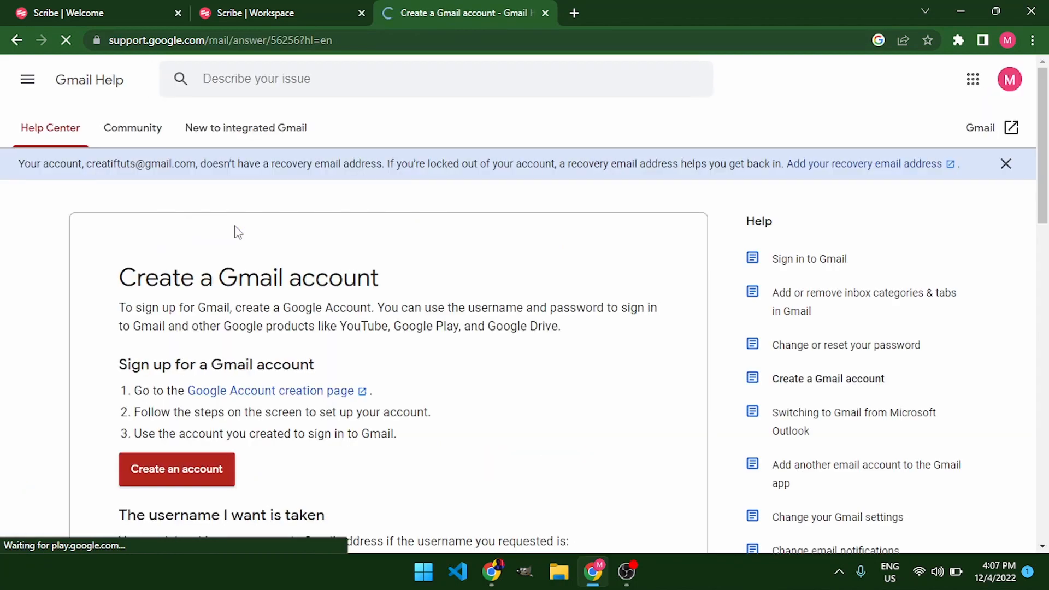
click(191, 480)
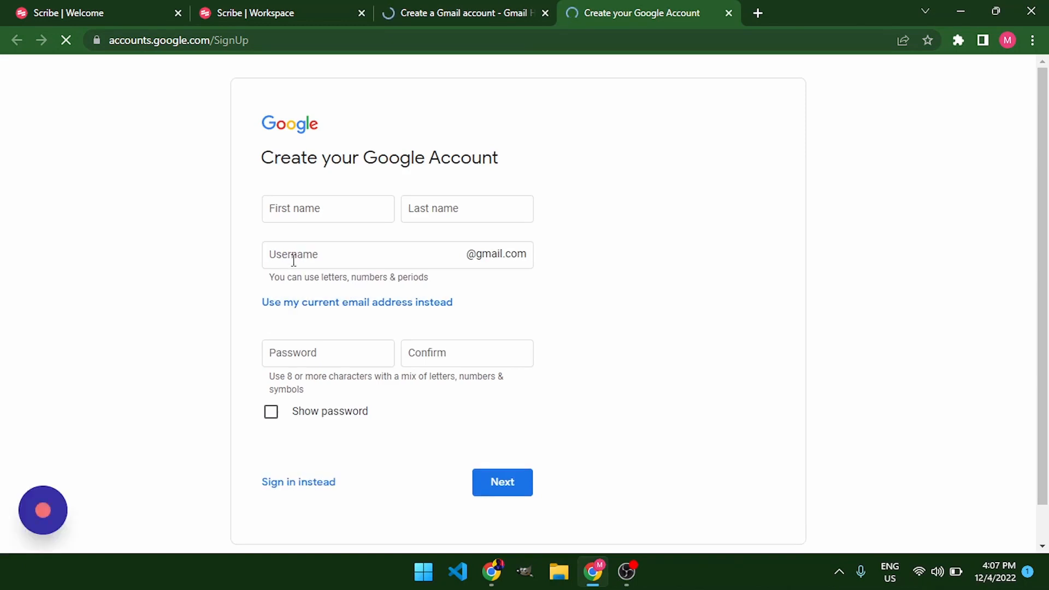
Fill in the first name, last name and username of the new Google account
click(308, 206)
text(MMMMM)
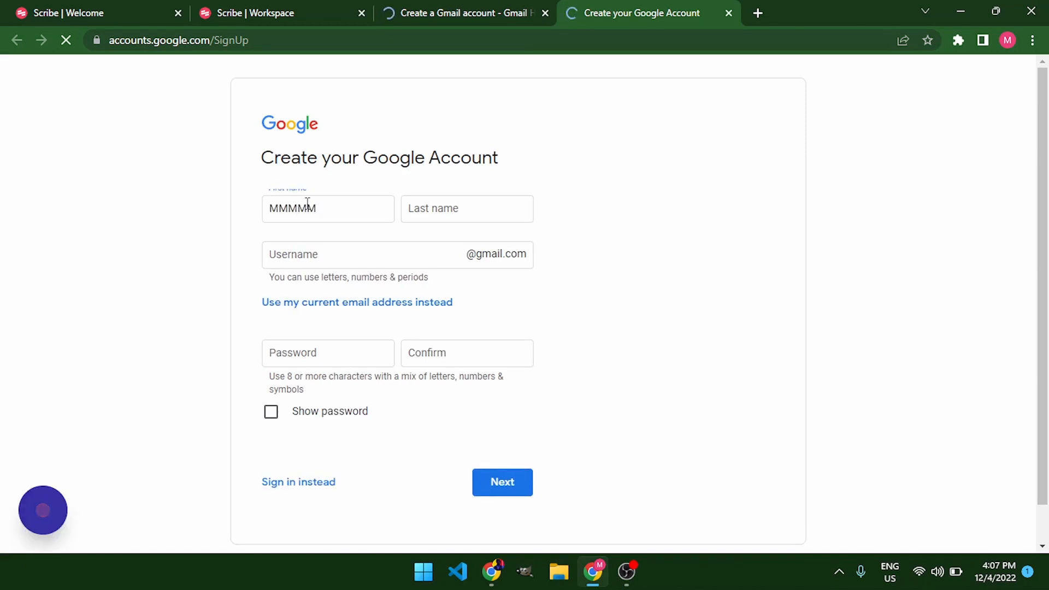
click(438, 206)
text(HSH)
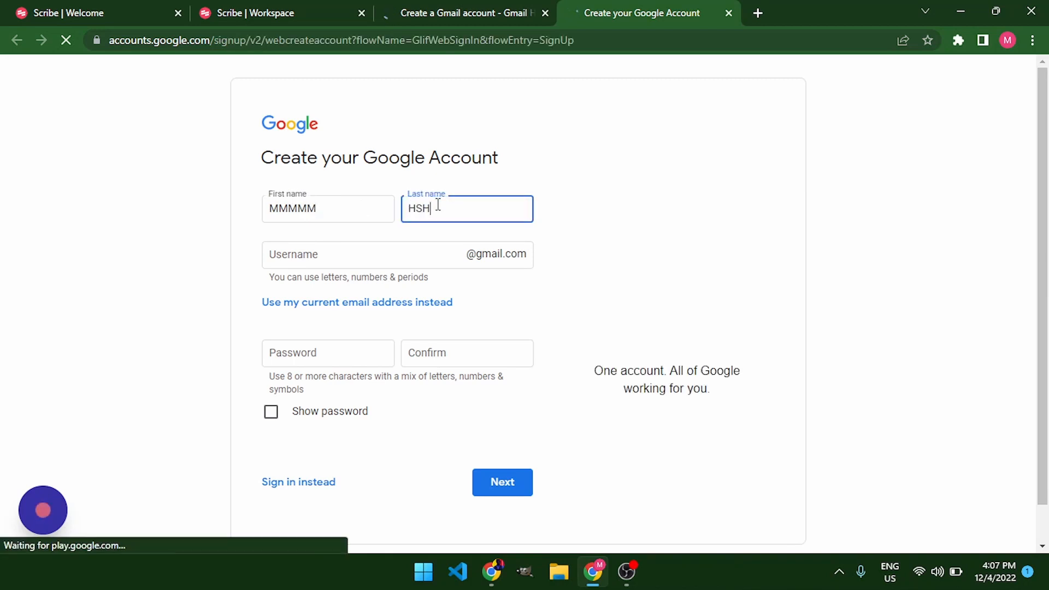
text(GSFF)
key(shift+Tab)
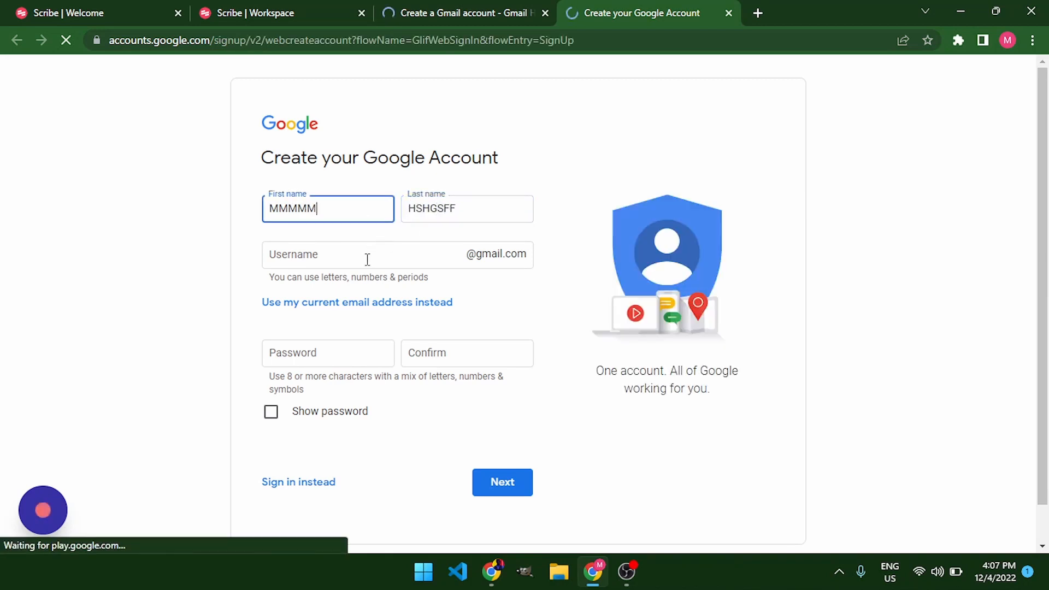
click(366, 258)
text(VDBVSDBHBHBHD)
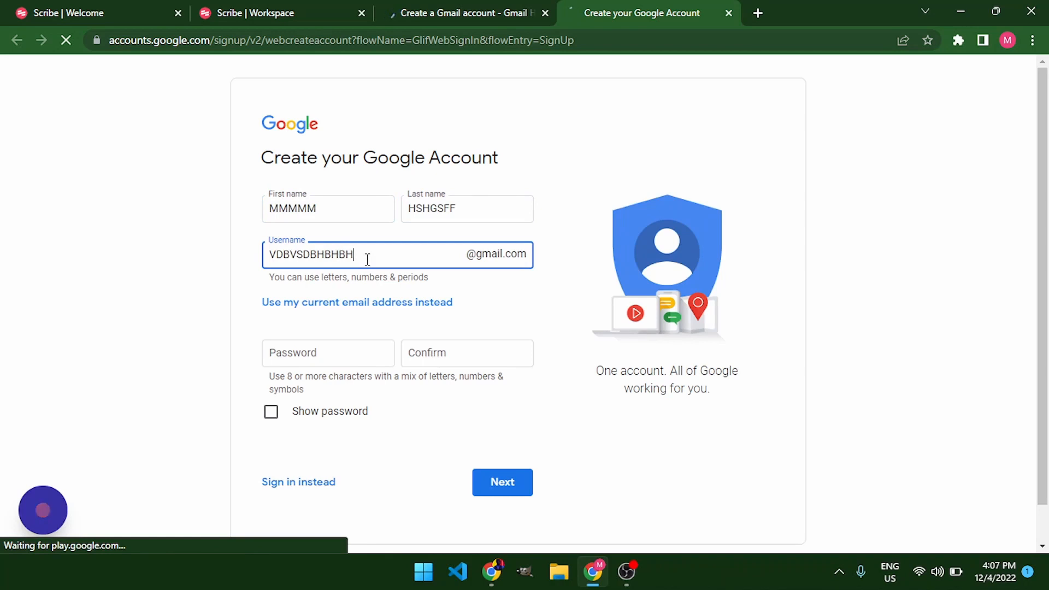
Enter the account password and its confirmation
click(316, 360)
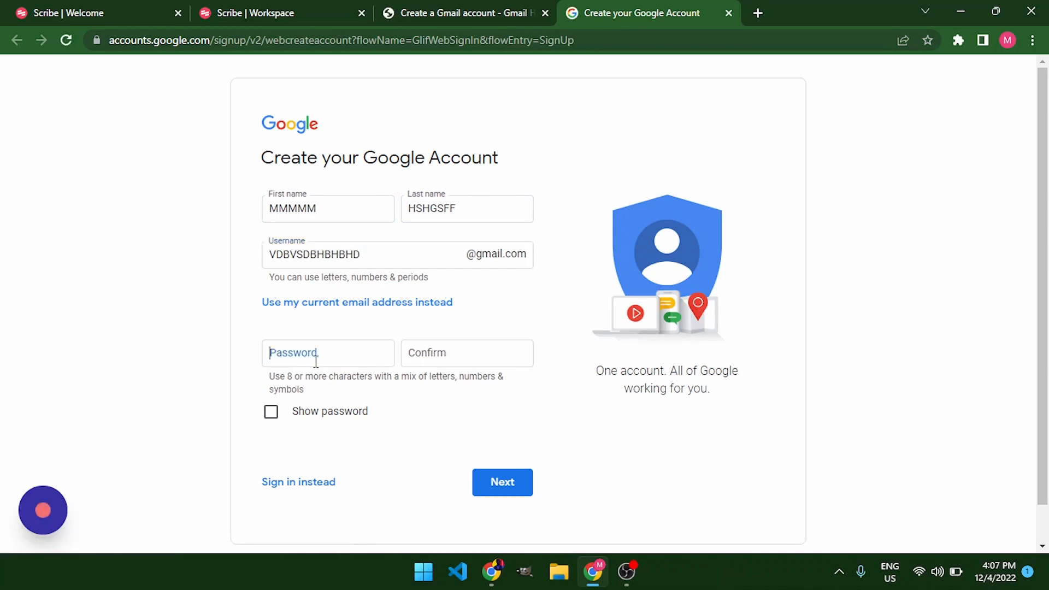
text(•••••••)
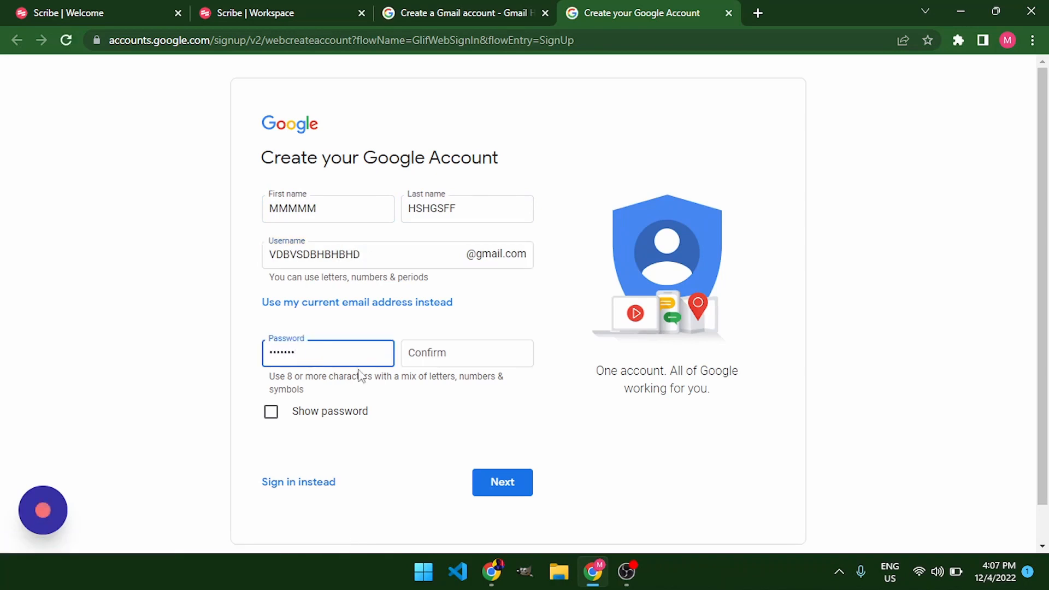
click(440, 353)
text(••••••)
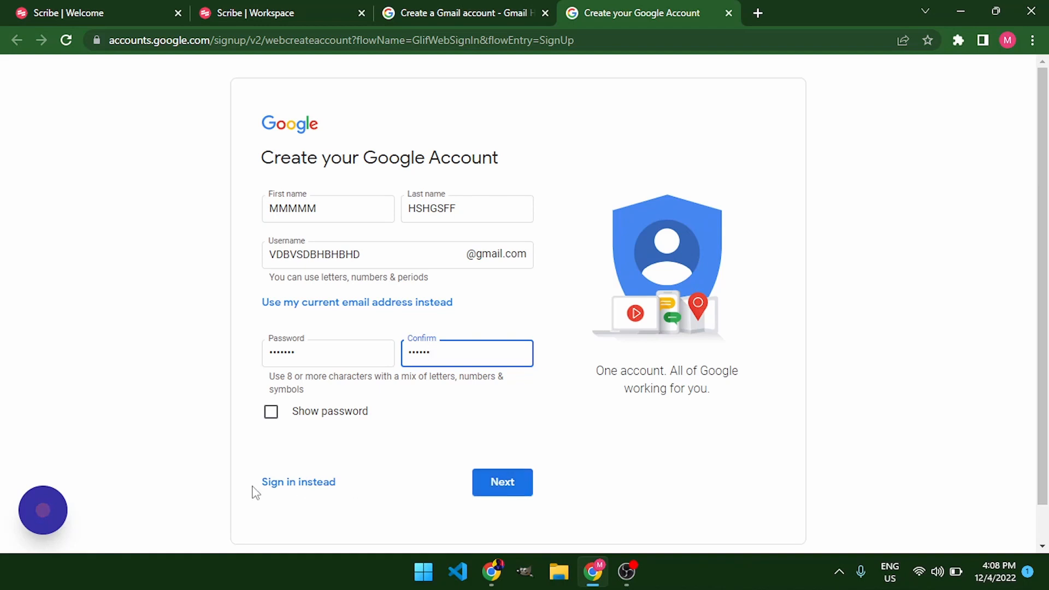
Complete the Scribe recording and scroll through the generated Google Workflow guide
click(42, 508)
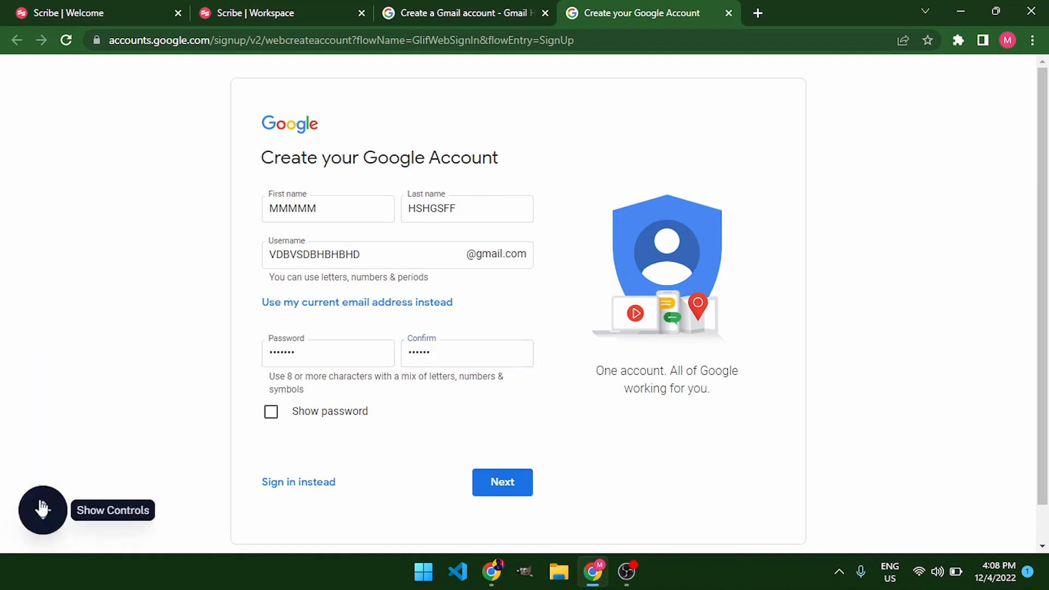
click(42, 509)
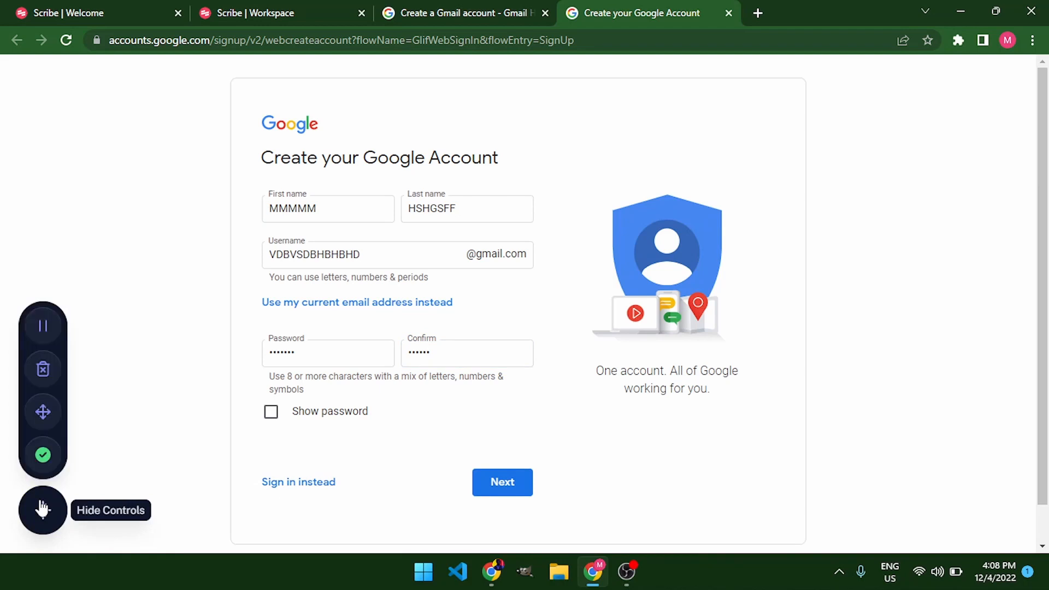
click(42, 455)
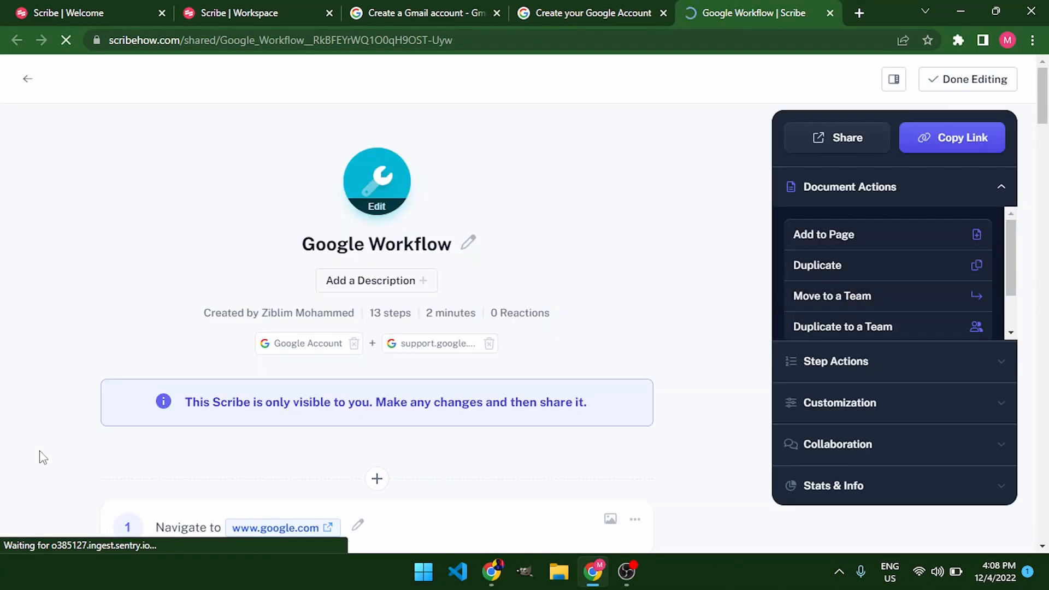
scroll(377, 263, down, 4)
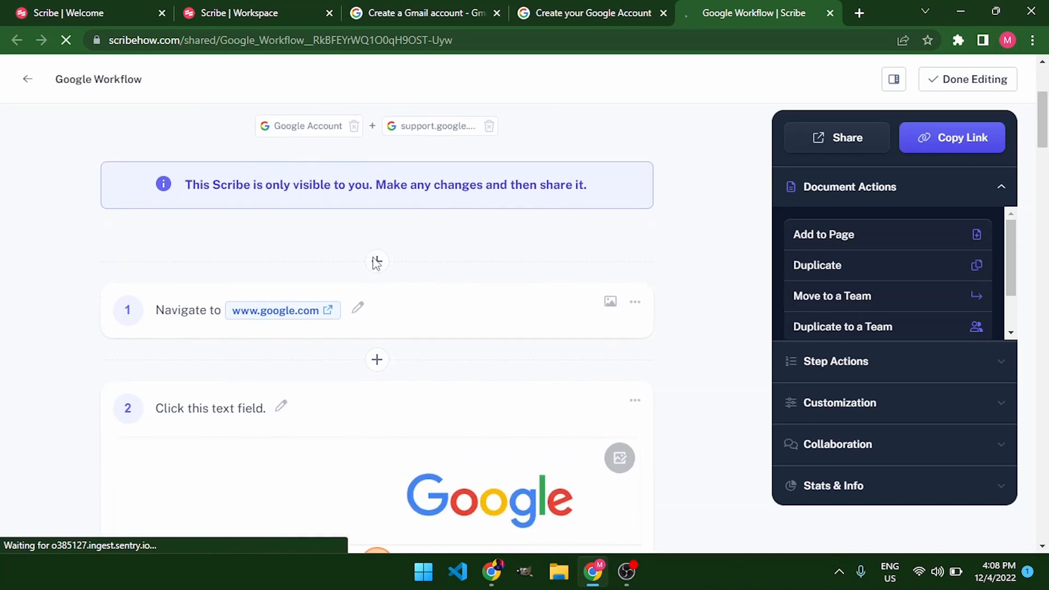
scroll(377, 262, down, 10)
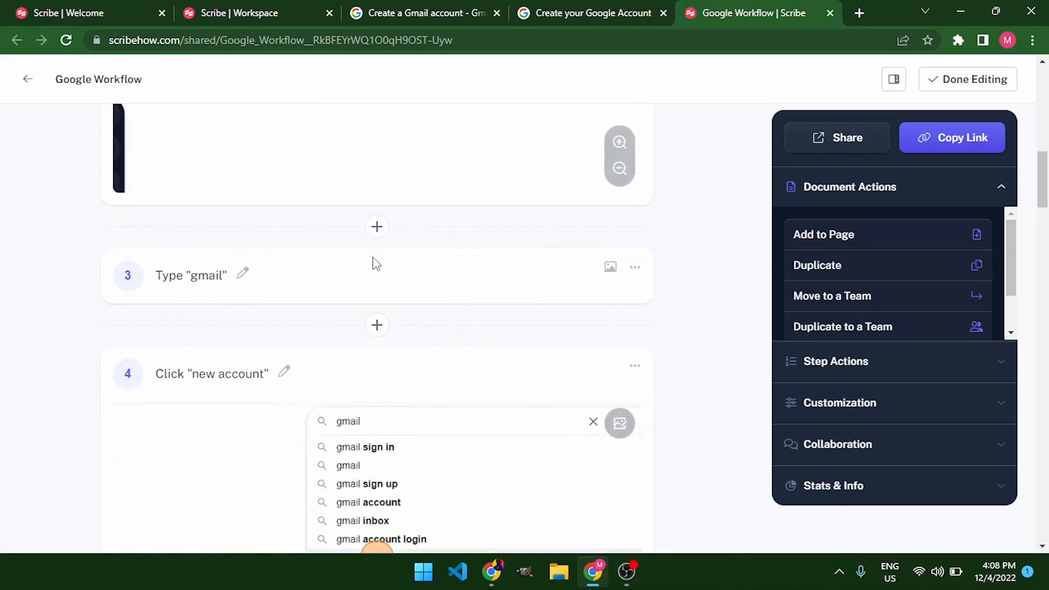
Review the recorded guide's steps, from the Google search through the name and password fields
scroll(375, 264, down, 6)
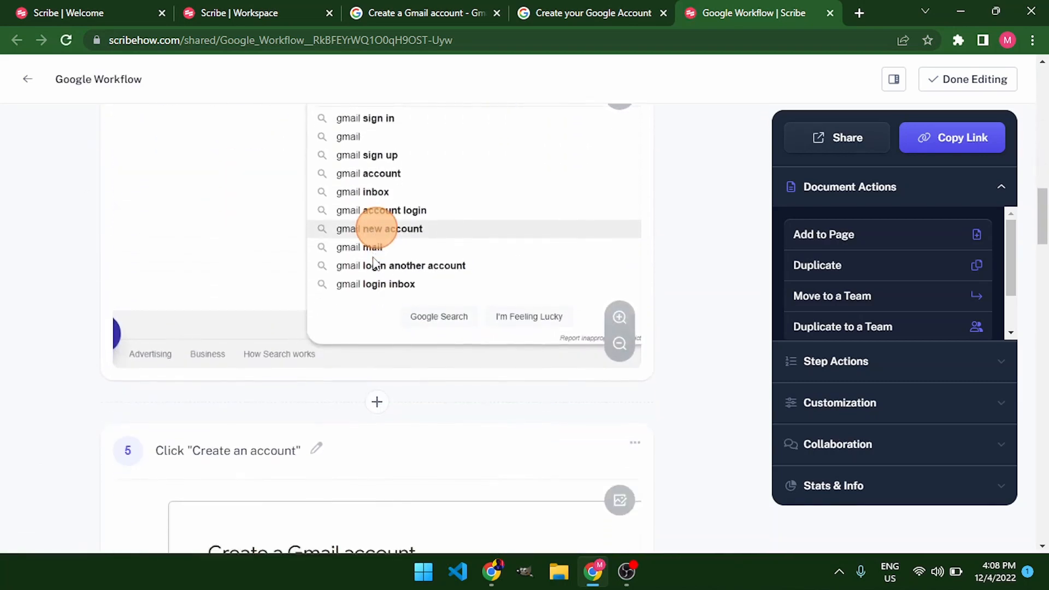
scroll(376, 264, down, 8)
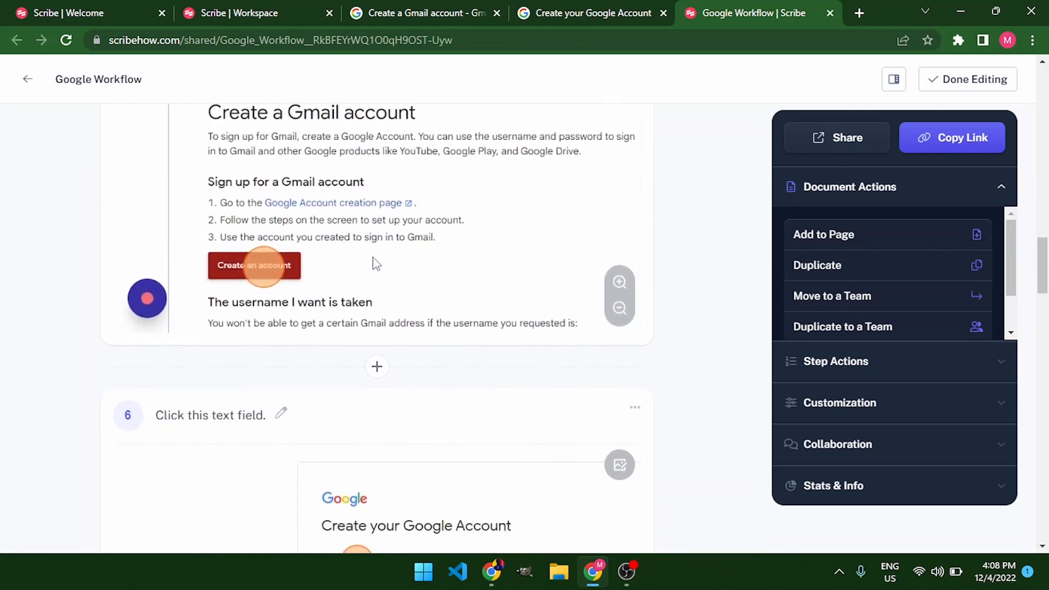
scroll(376, 264, down, 11)
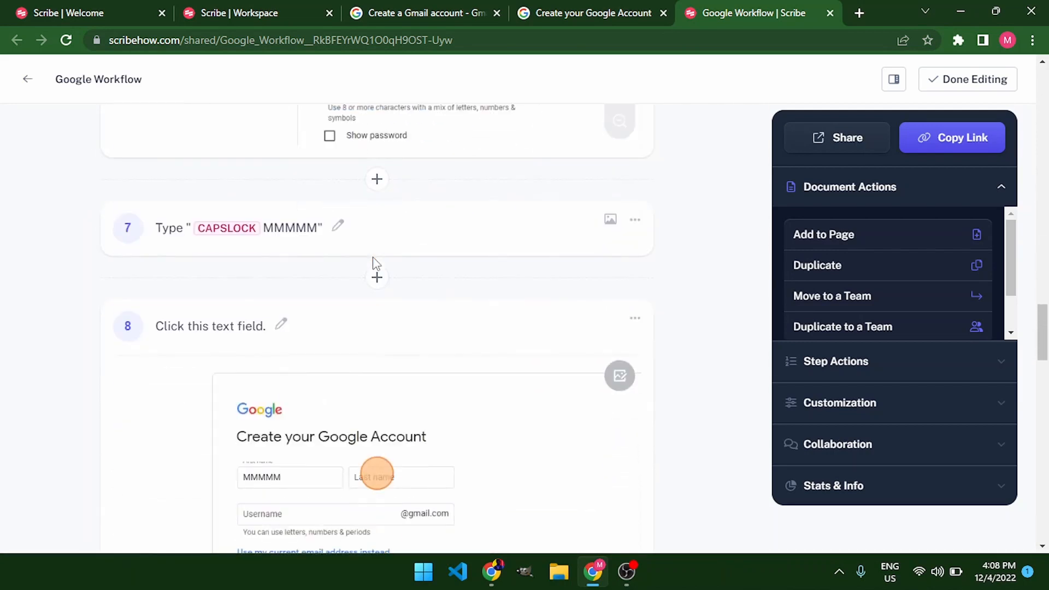
scroll(376, 264, down, 12)
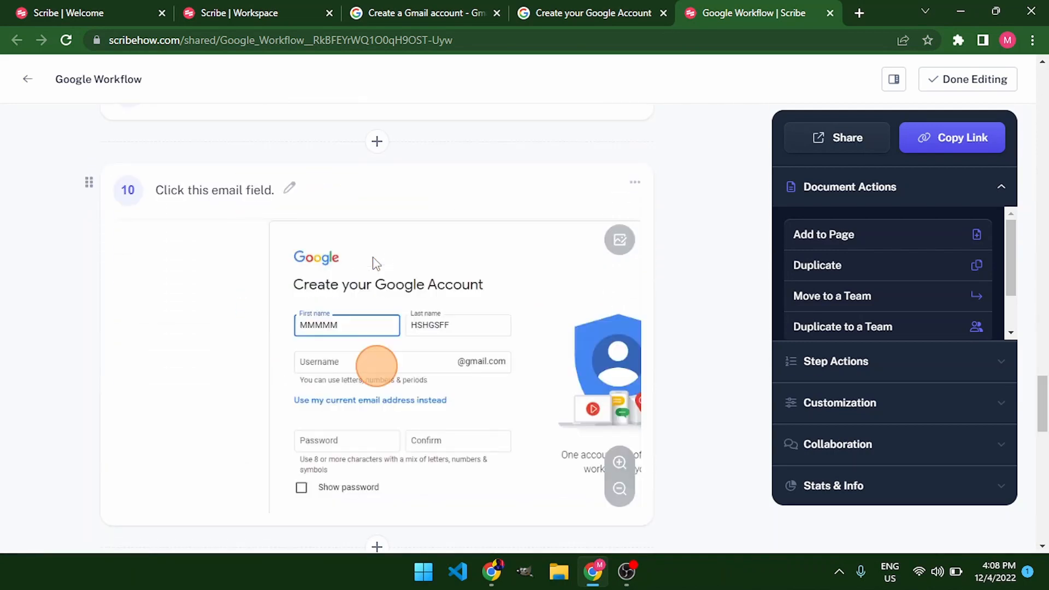
scroll(376, 264, down, 7)
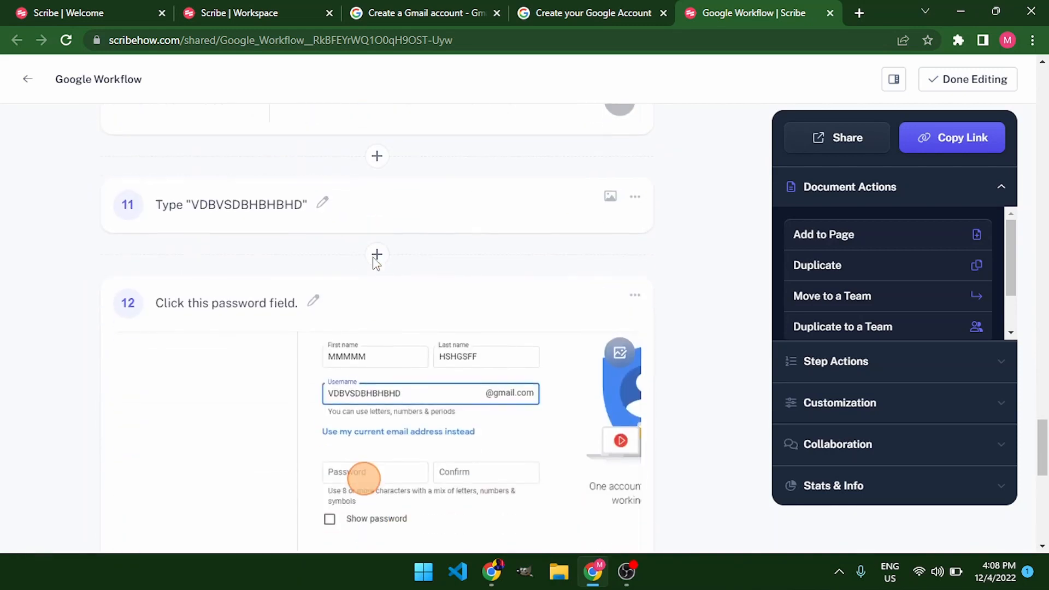
scroll(376, 264, down, 9)
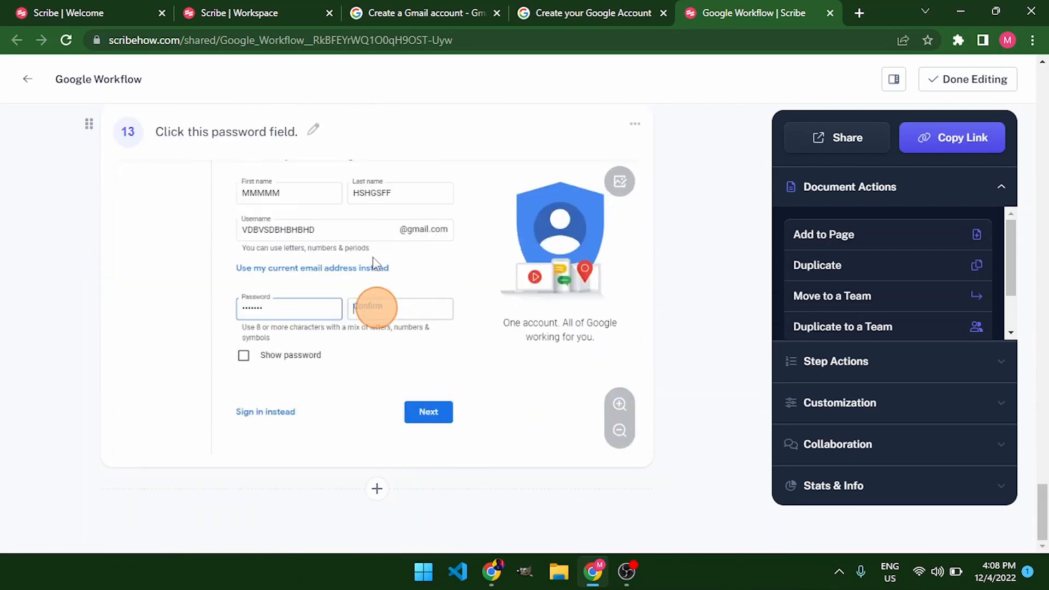
scroll(374, 263, up, 20)
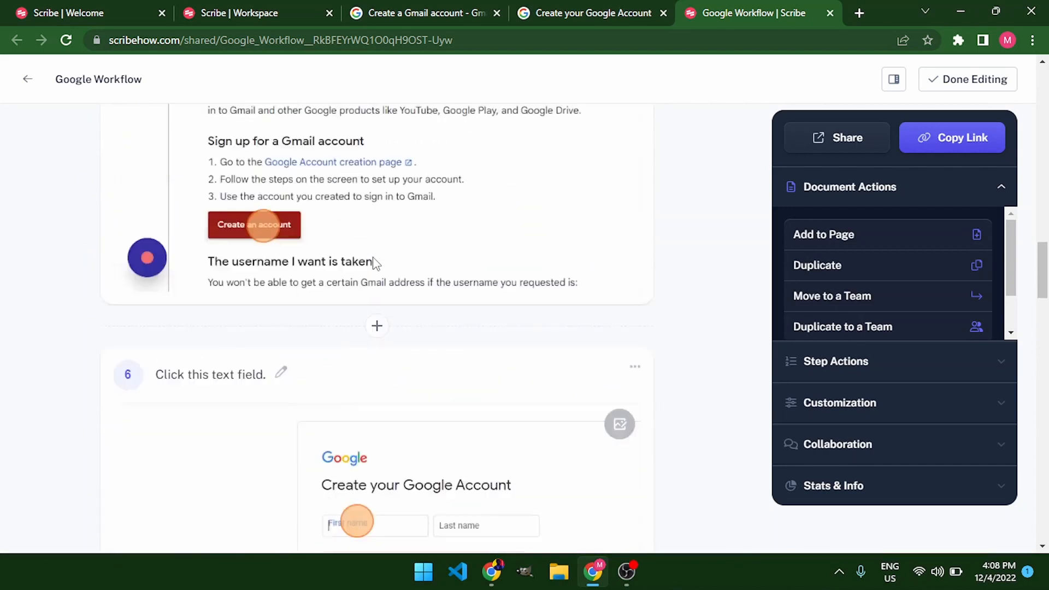
scroll(375, 263, up, 20)
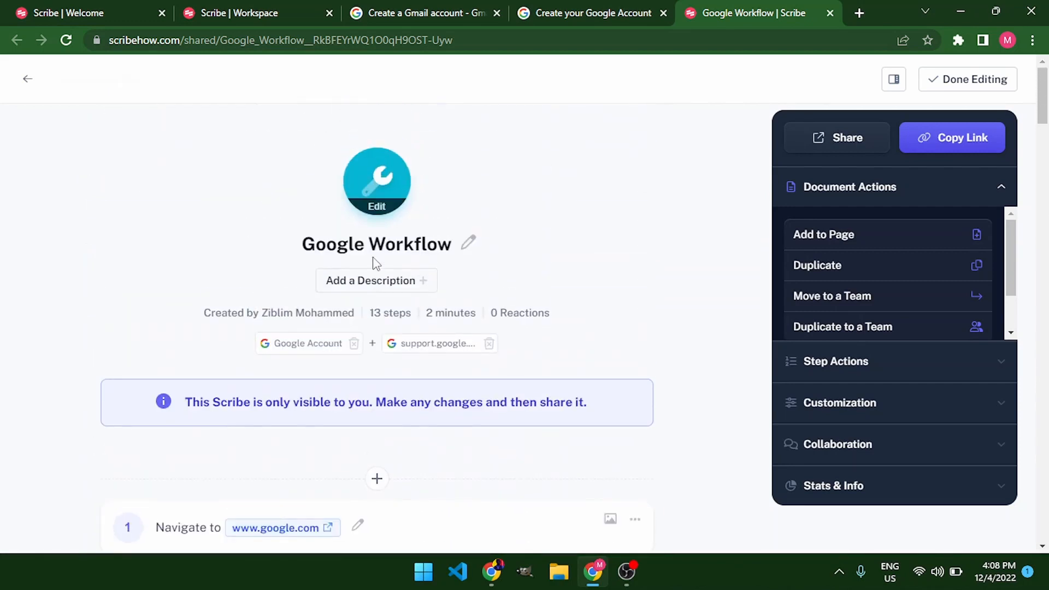
scroll(376, 264, down, 5)
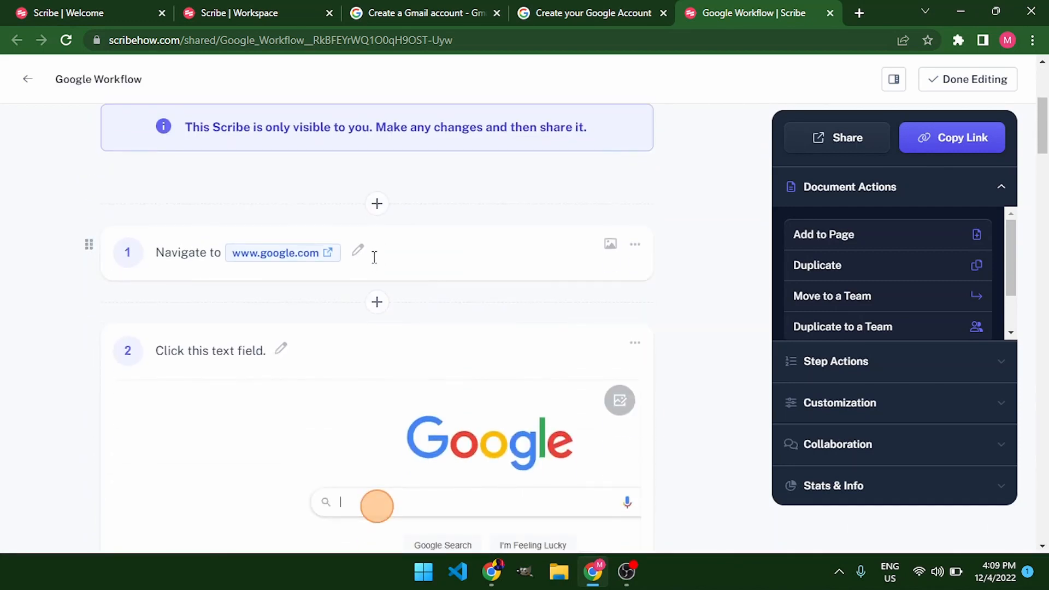
scroll(374, 257, down, 1)
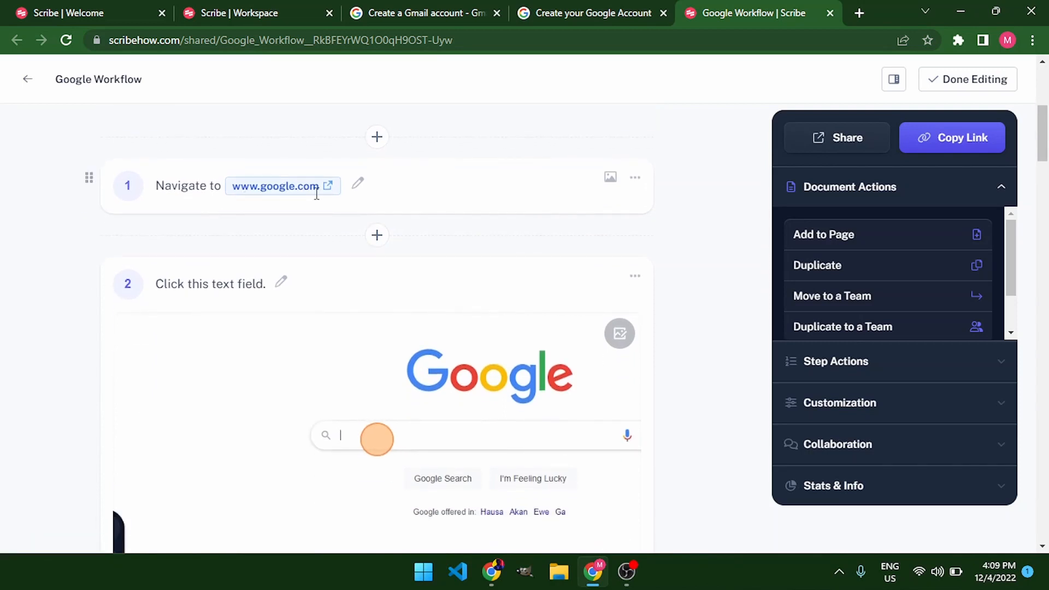
scroll(317, 194, down, 2)
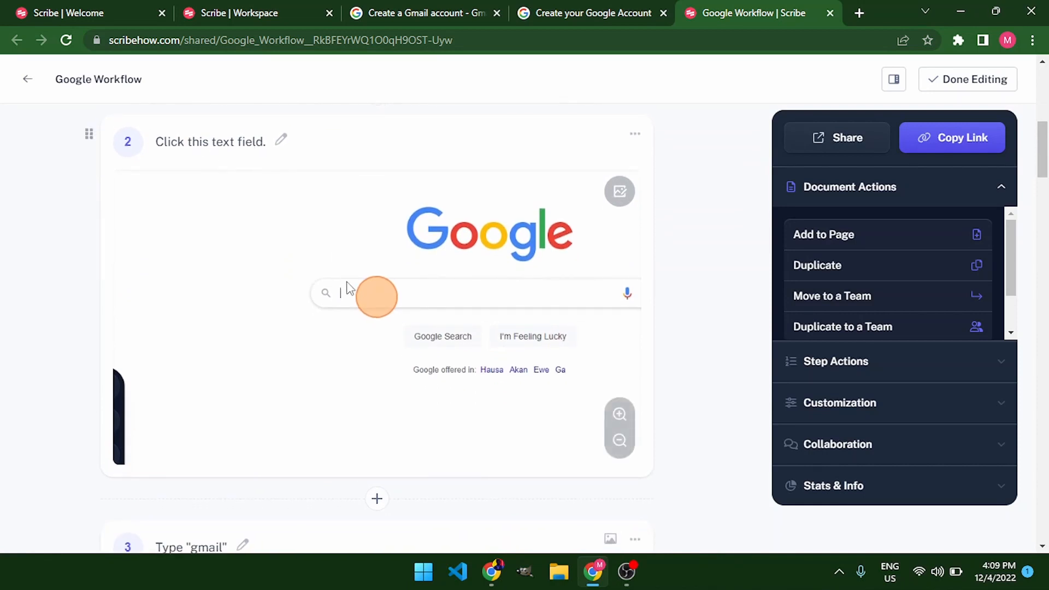
scroll(348, 288, down, 5)
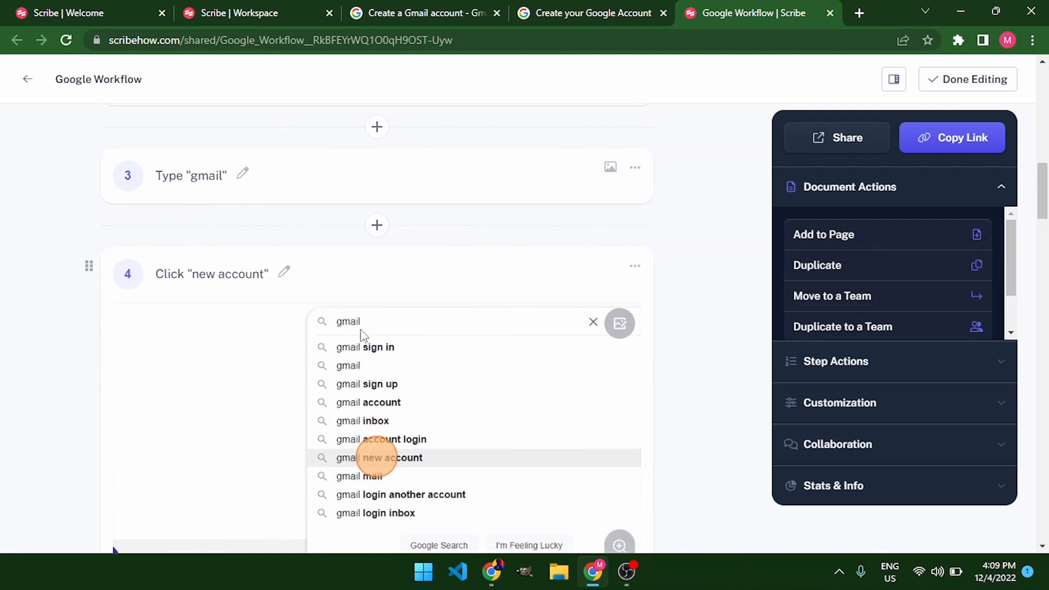
scroll(365, 342, down, 2)
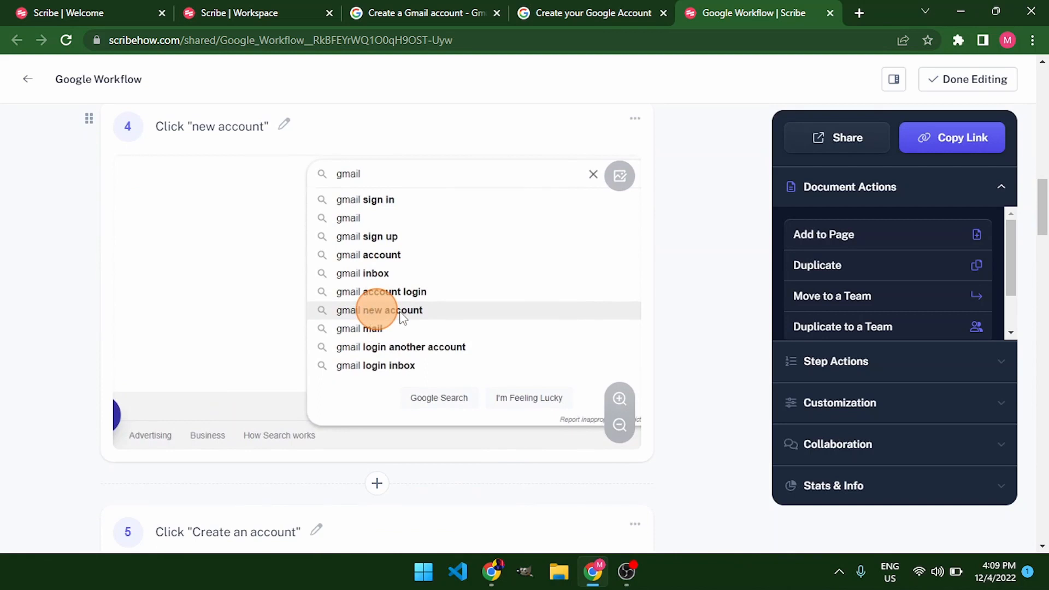
scroll(402, 317, down, 5)
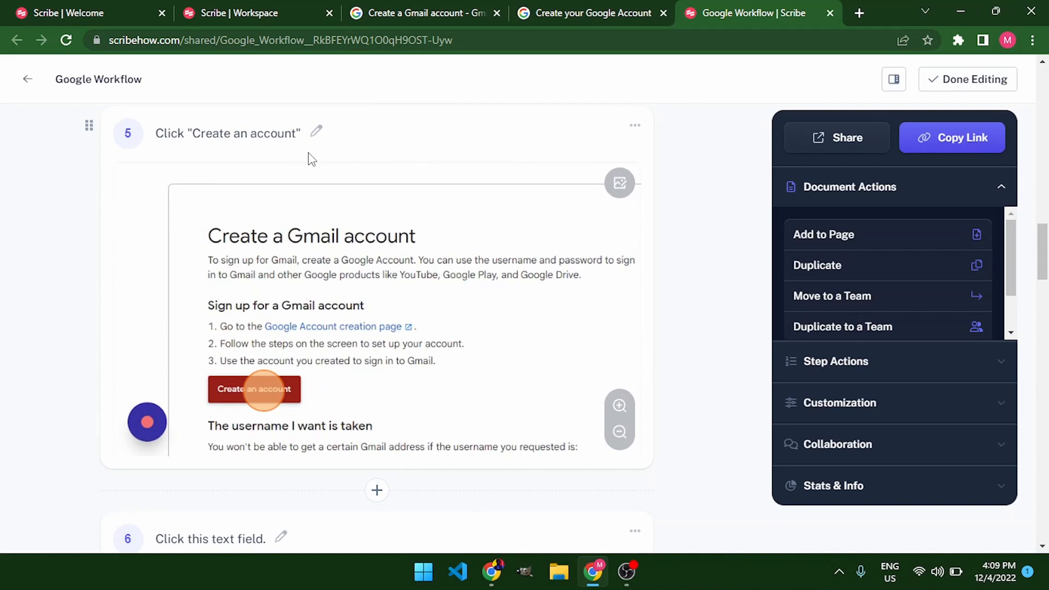
scroll(312, 158, down, 7)
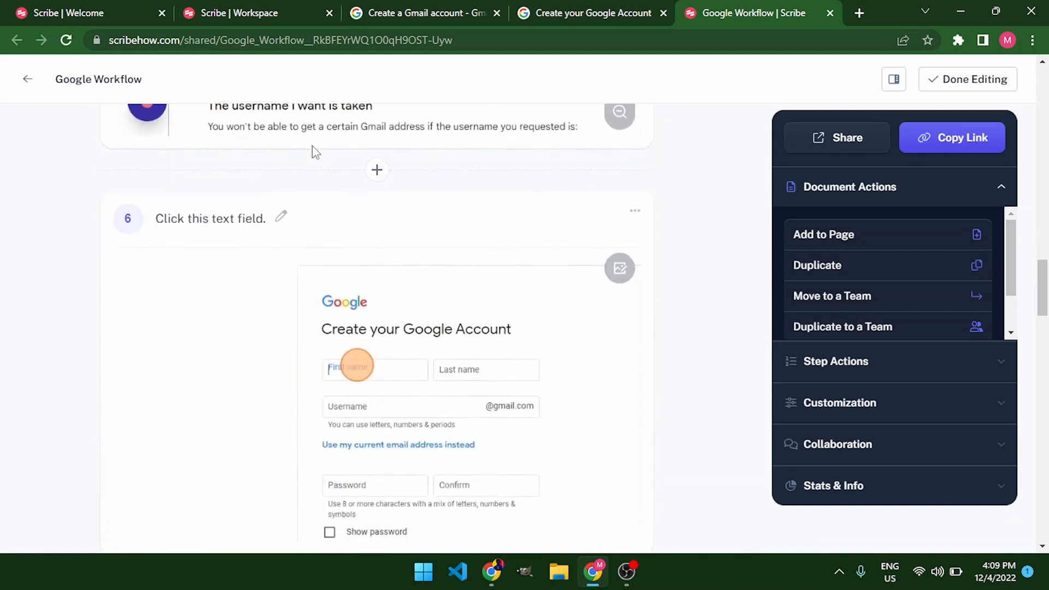
scroll(315, 153, down, 4)
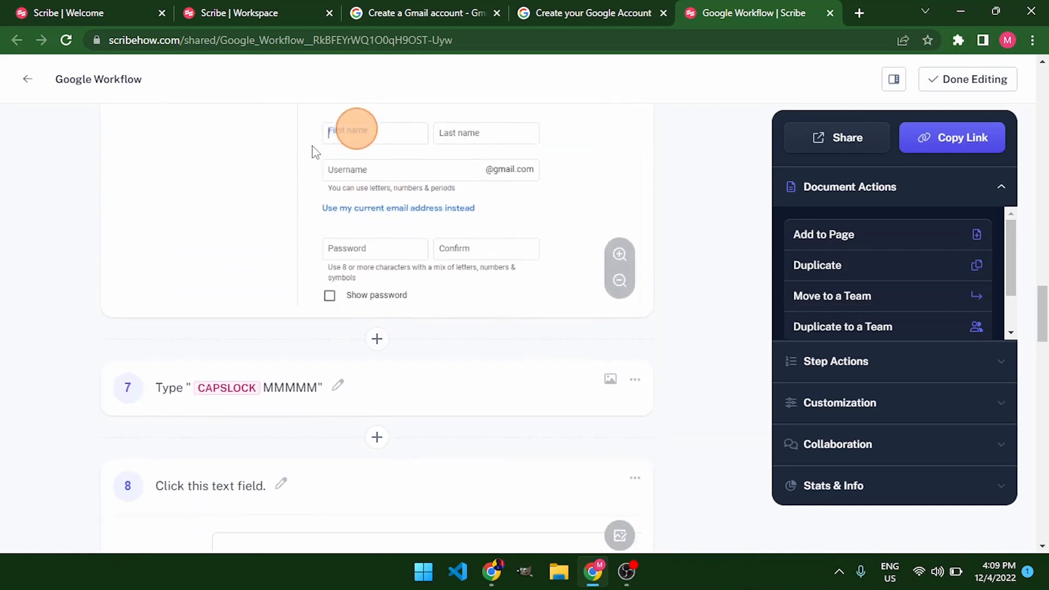
Insert an alert reading "Alert! Don't continue" between step 6 and the CAPSLOCK typing step
scroll(315, 153, up, 1)
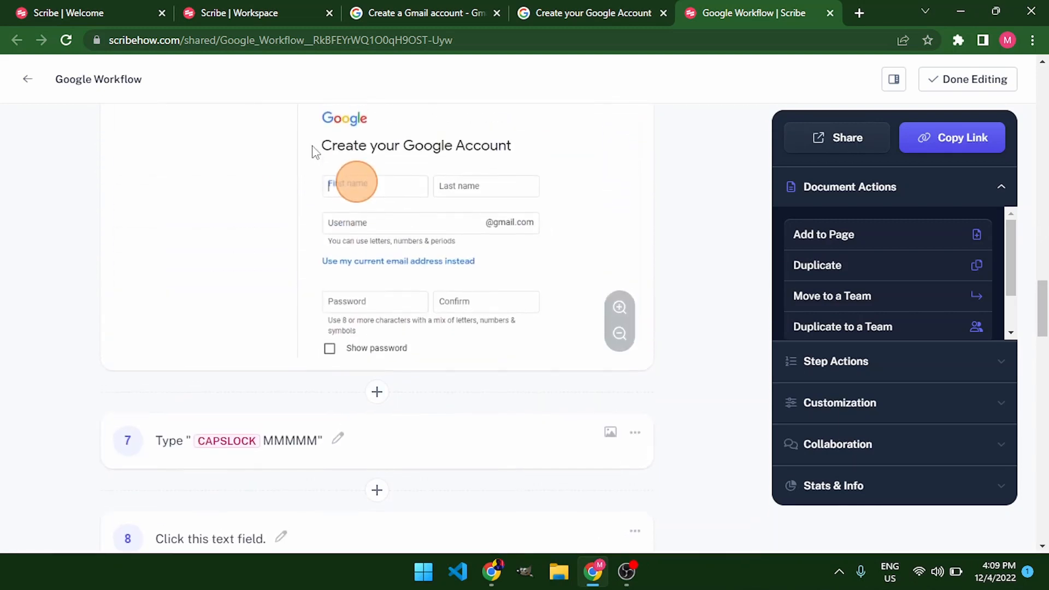
click(378, 393)
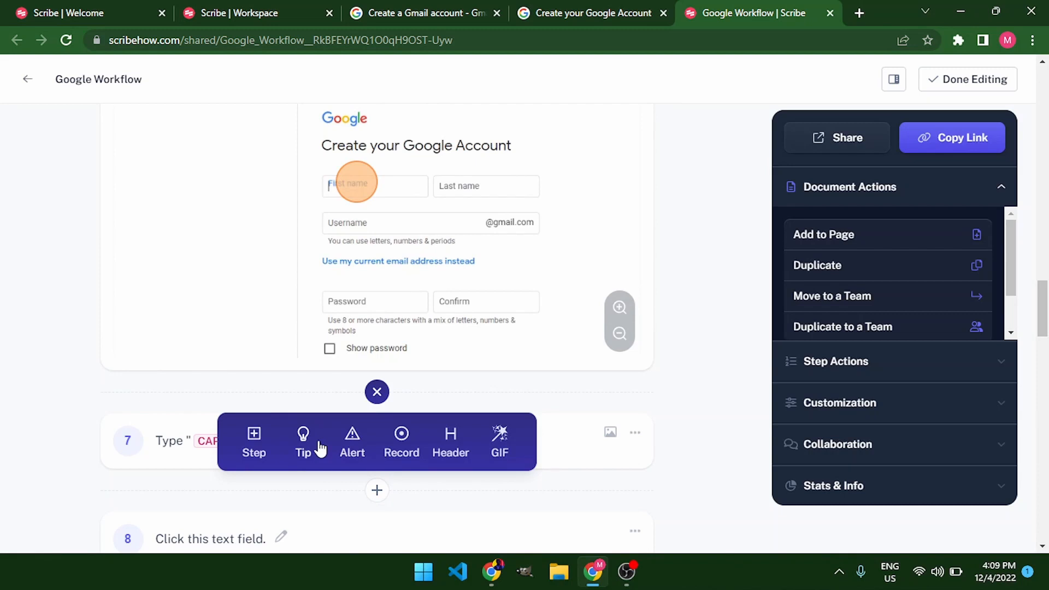
click(351, 447)
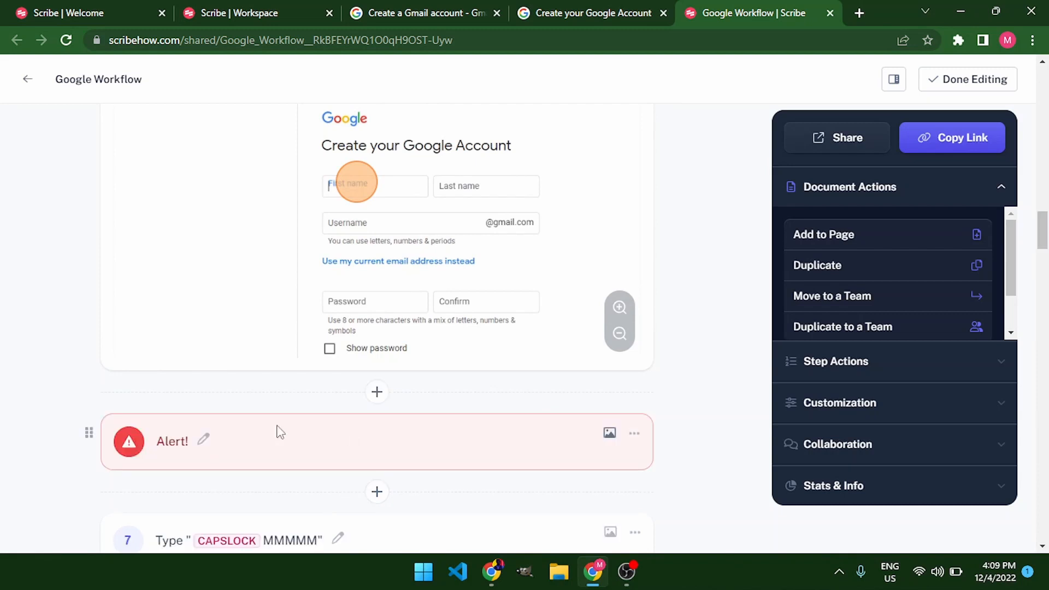
click(253, 433)
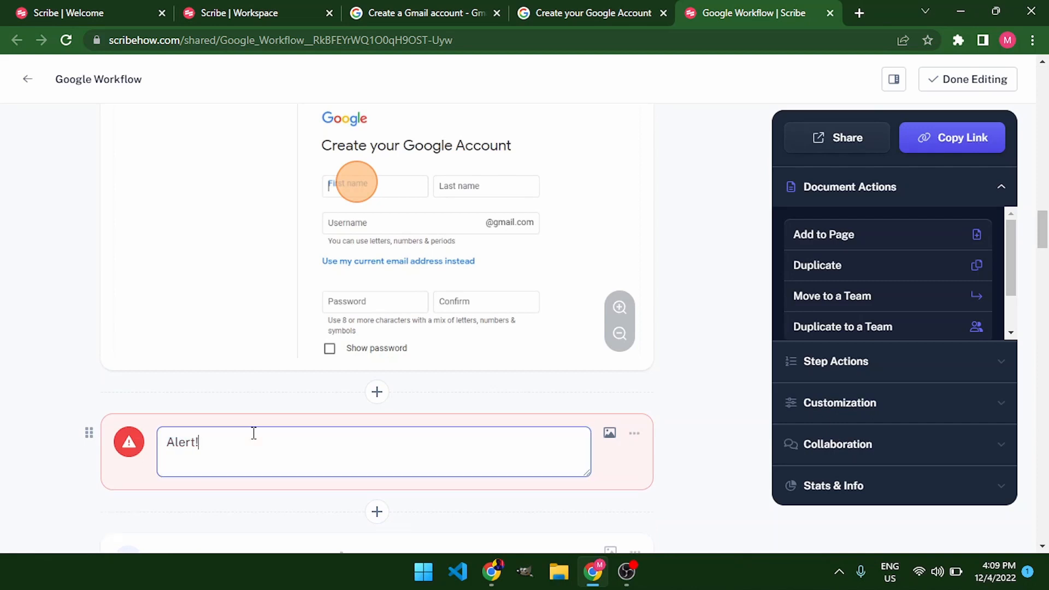
text(Don)
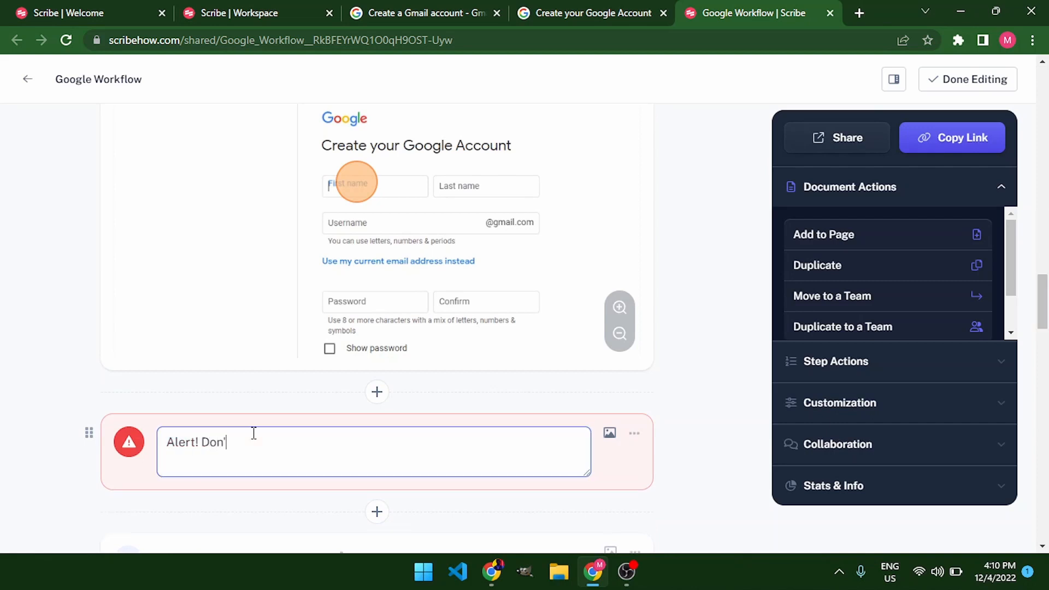
text('t continue)
key(Return)
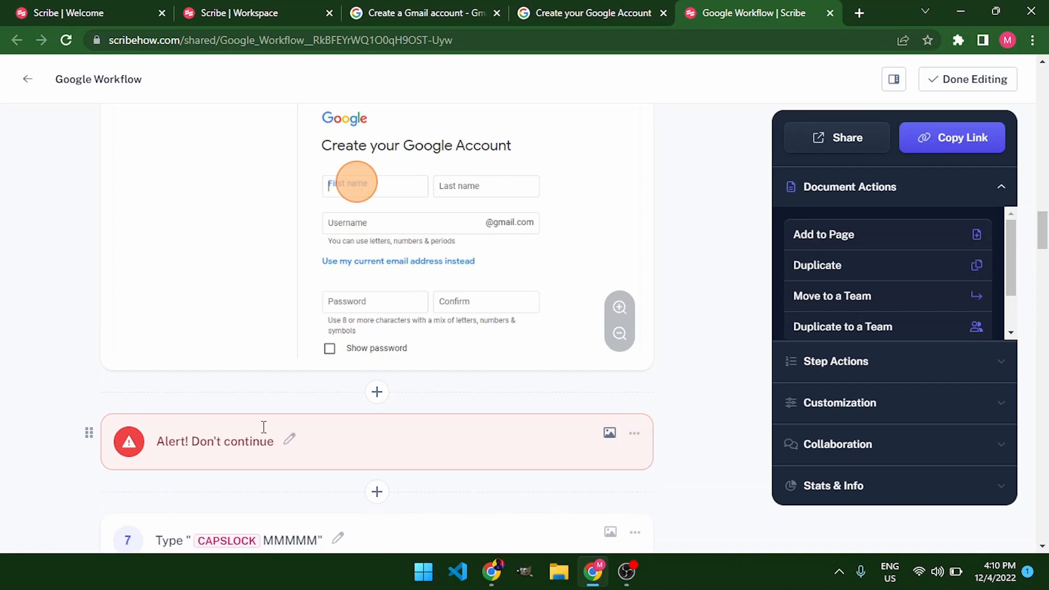
Try to delete the step that types CAPSLOCK MMMMM
scroll(574, 387, down, 4)
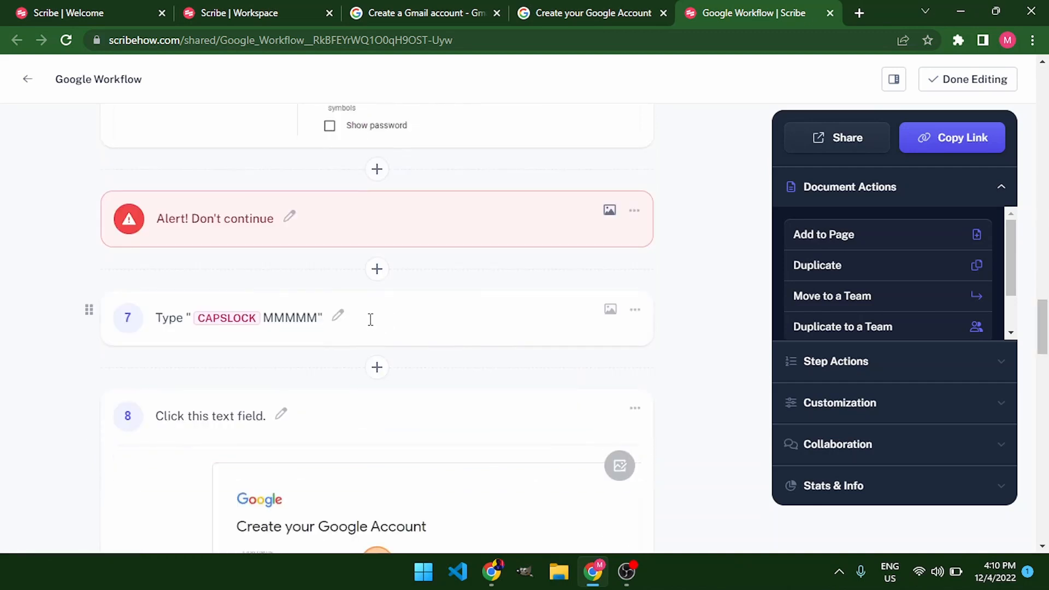
click(635, 312)
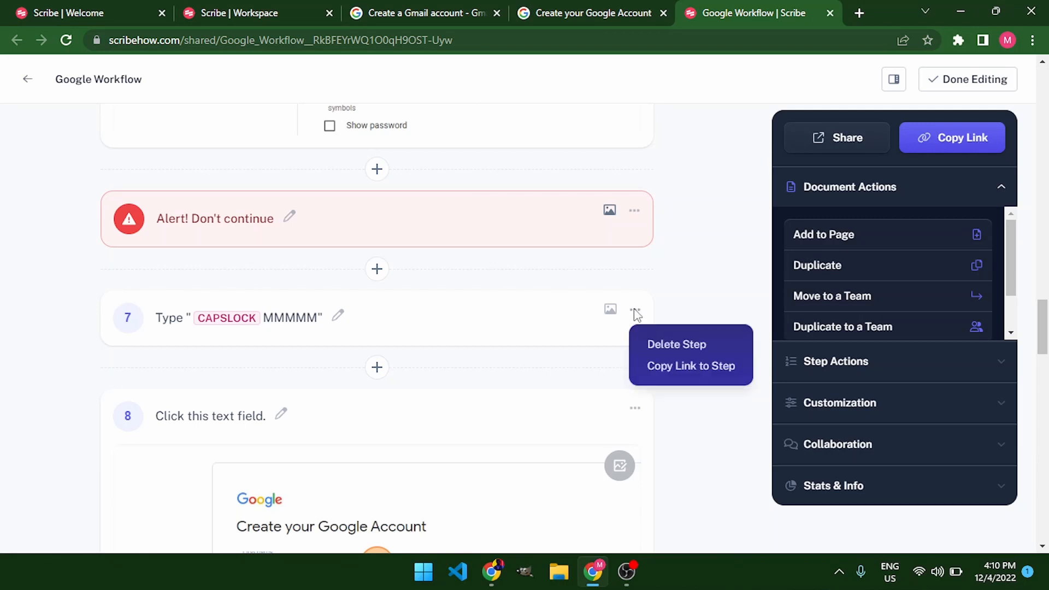
click(676, 346)
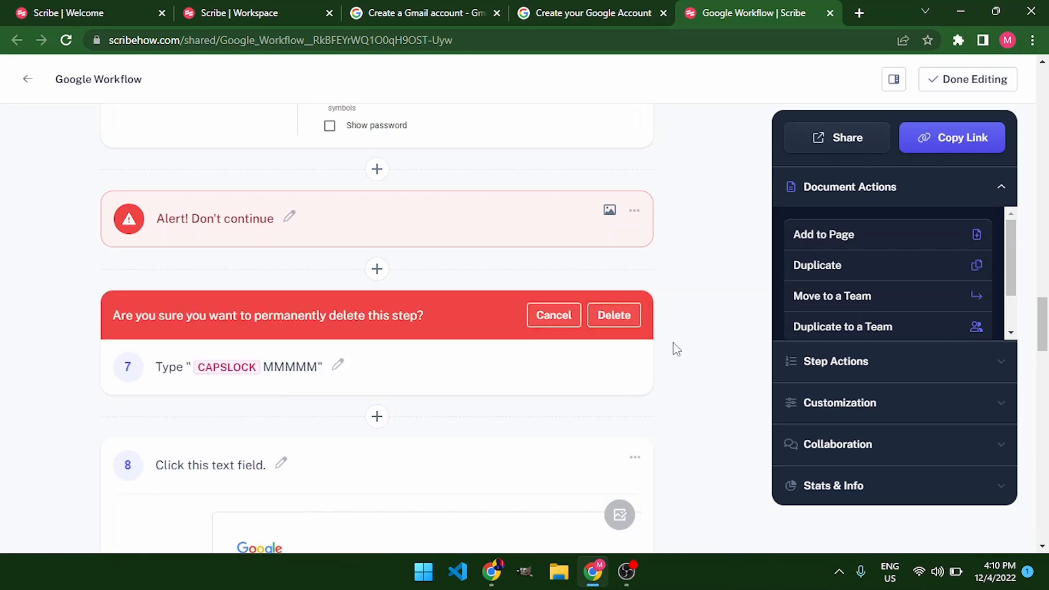
Open the guide's share settings and view its Smart Embed snippet
scroll(673, 314, down, 12)
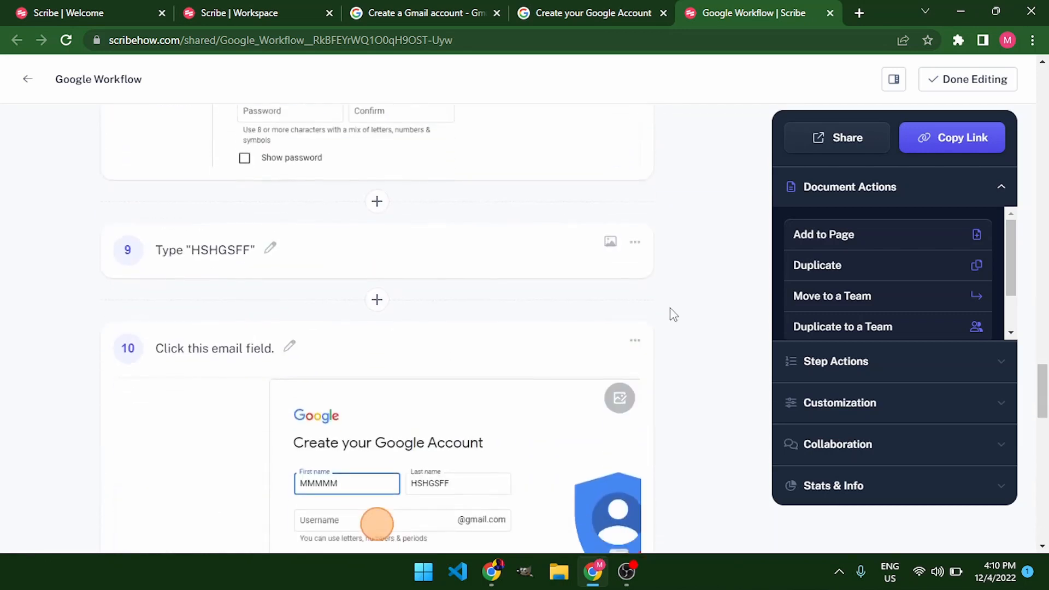
scroll(674, 314, down, 8)
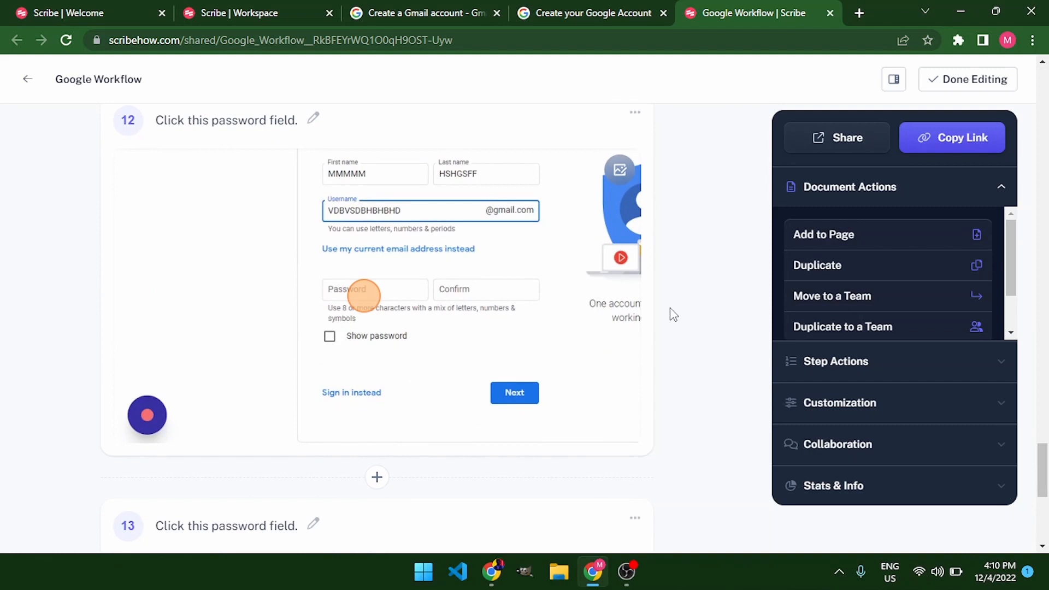
scroll(674, 314, up, 20)
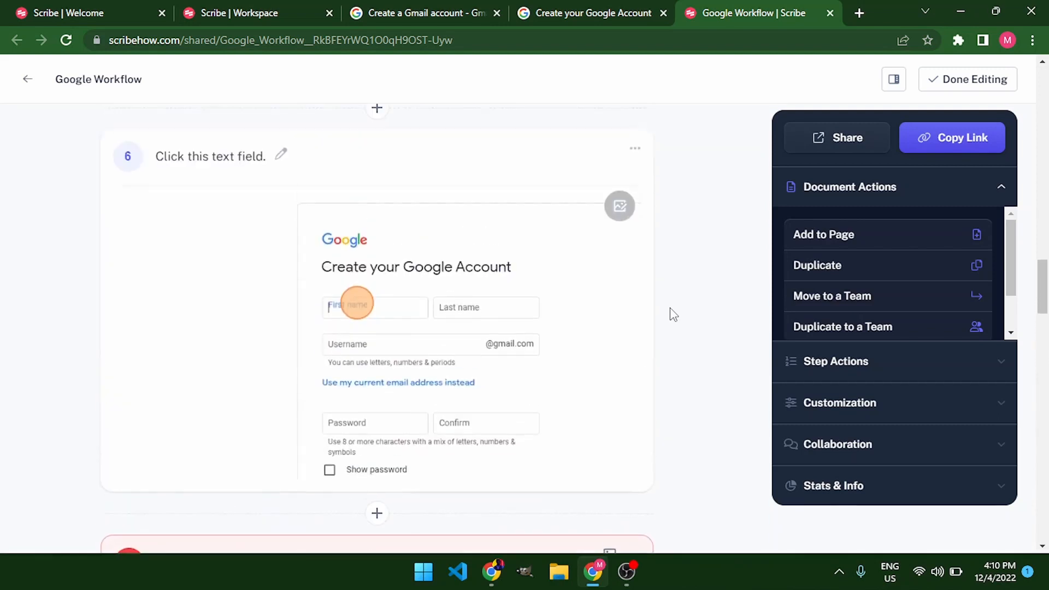
scroll(674, 314, up, 12)
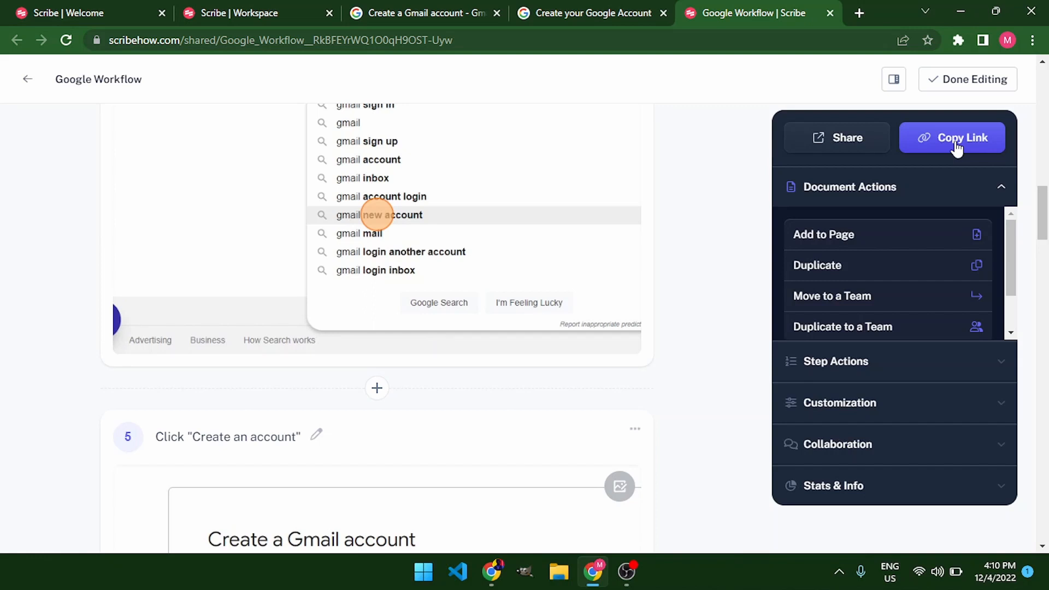
click(856, 141)
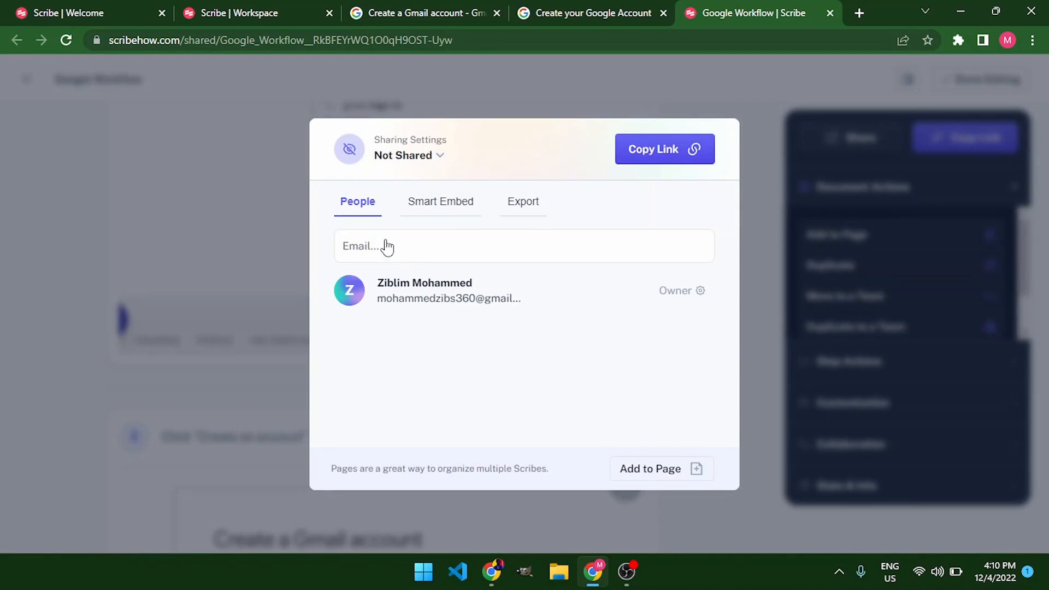
click(437, 211)
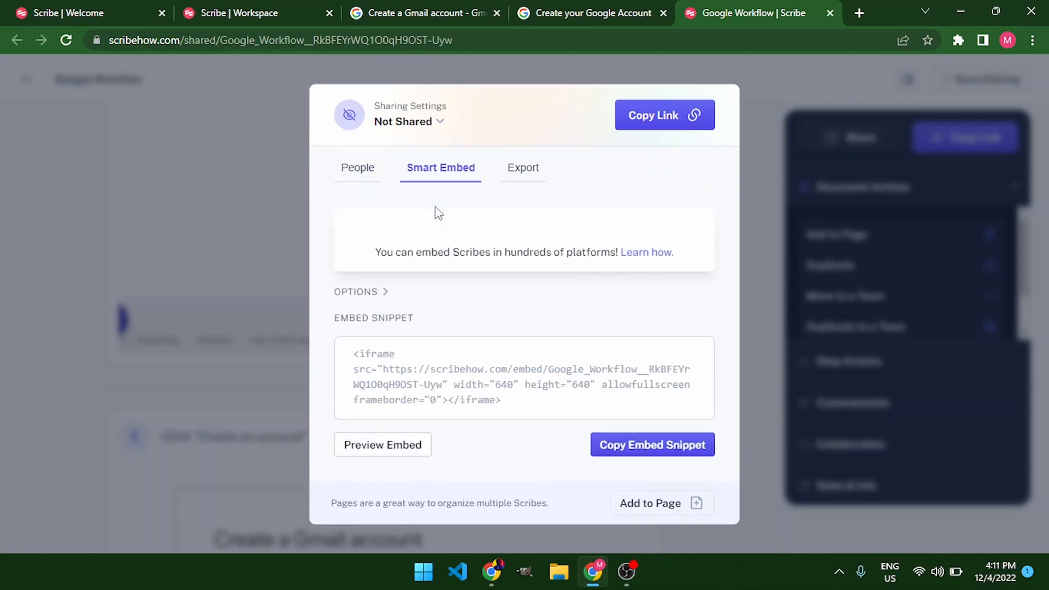
click(395, 379)
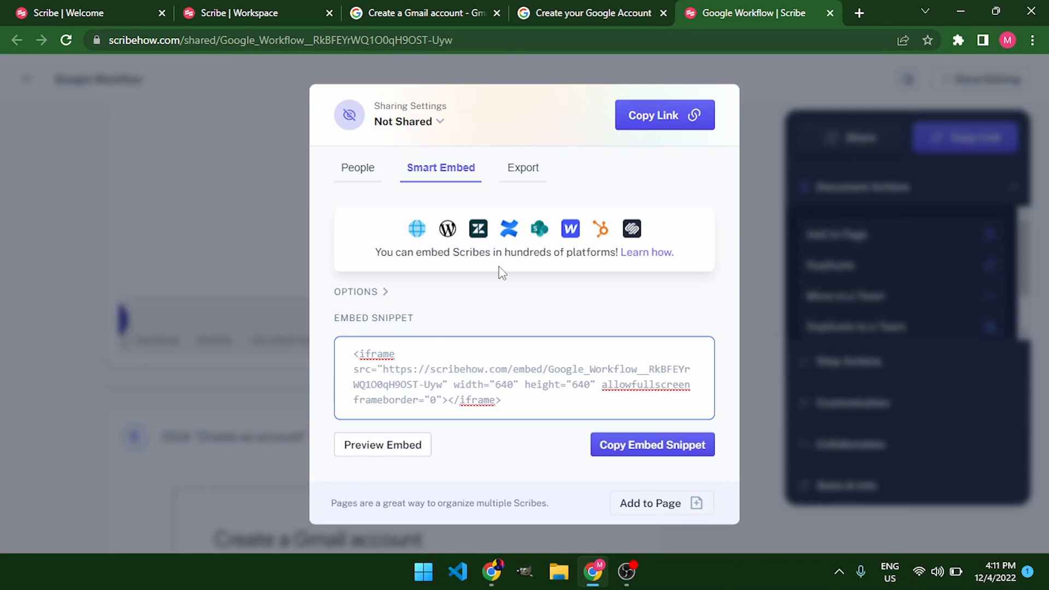
Export the guide as a PDF and open the generated PDF
click(530, 171)
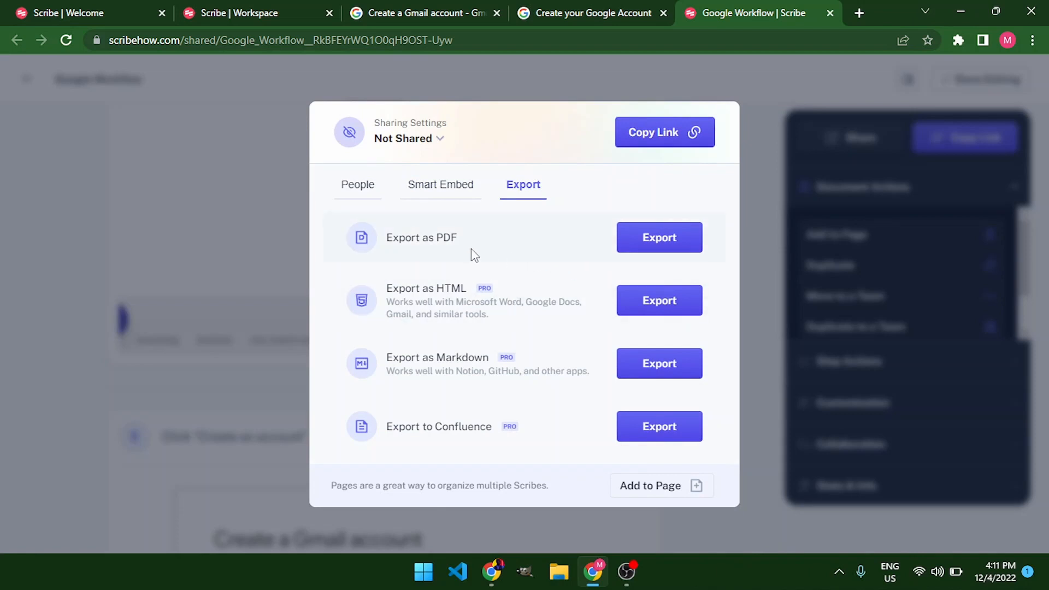
click(654, 243)
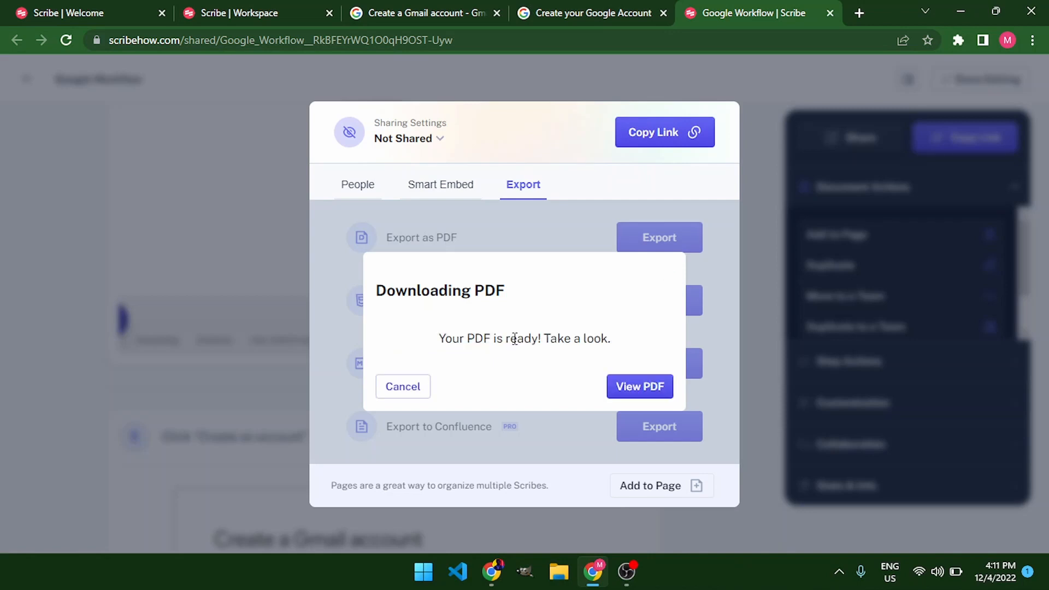
click(637, 397)
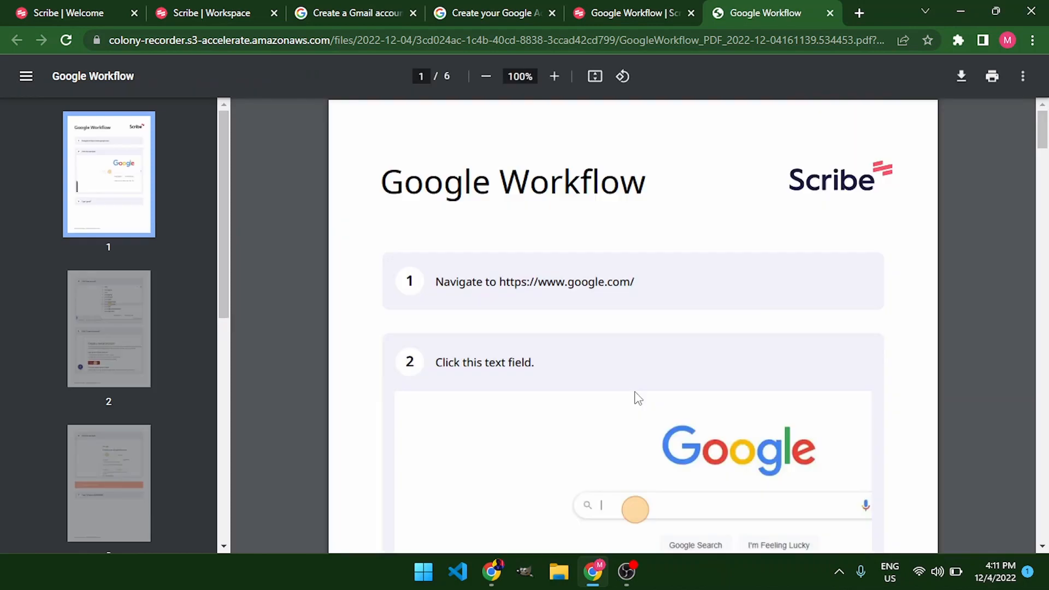
Scroll through the exported PDF's pages to review the guide's steps
scroll(639, 398, down, 10)
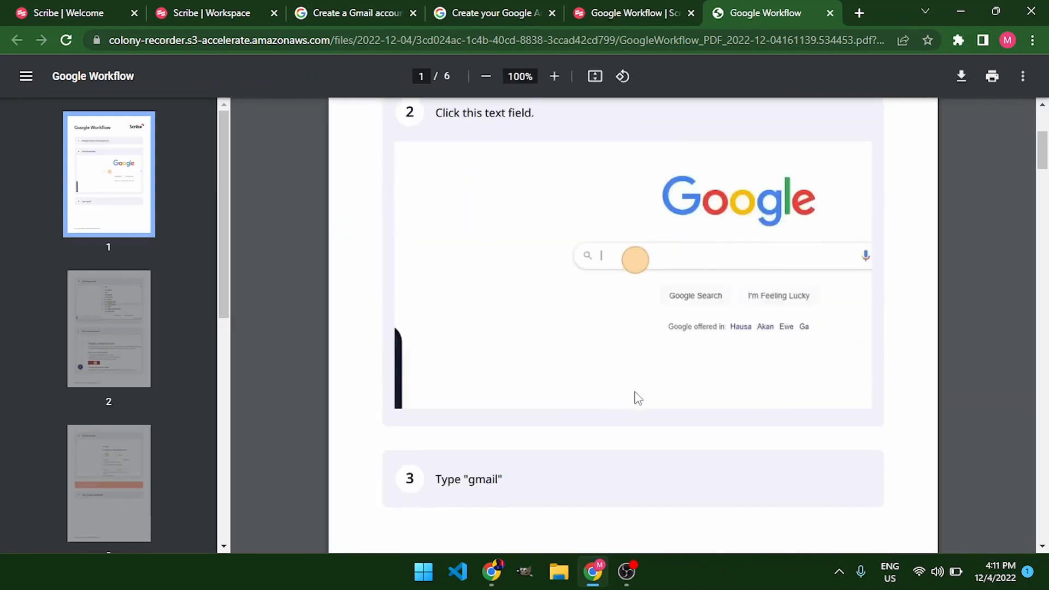
scroll(646, 371, down, 10)
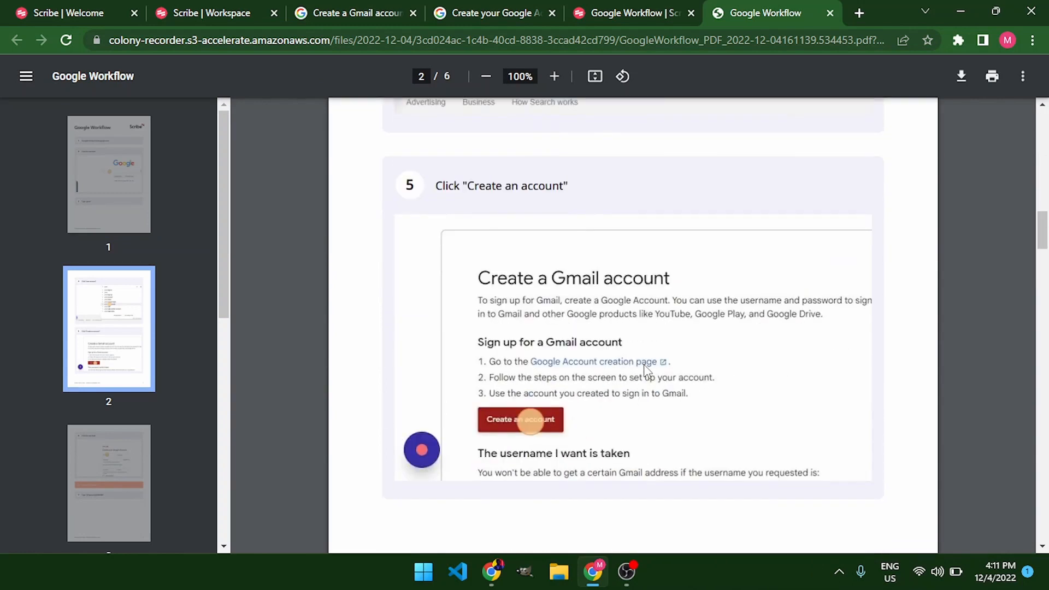
scroll(647, 371, down, 15)
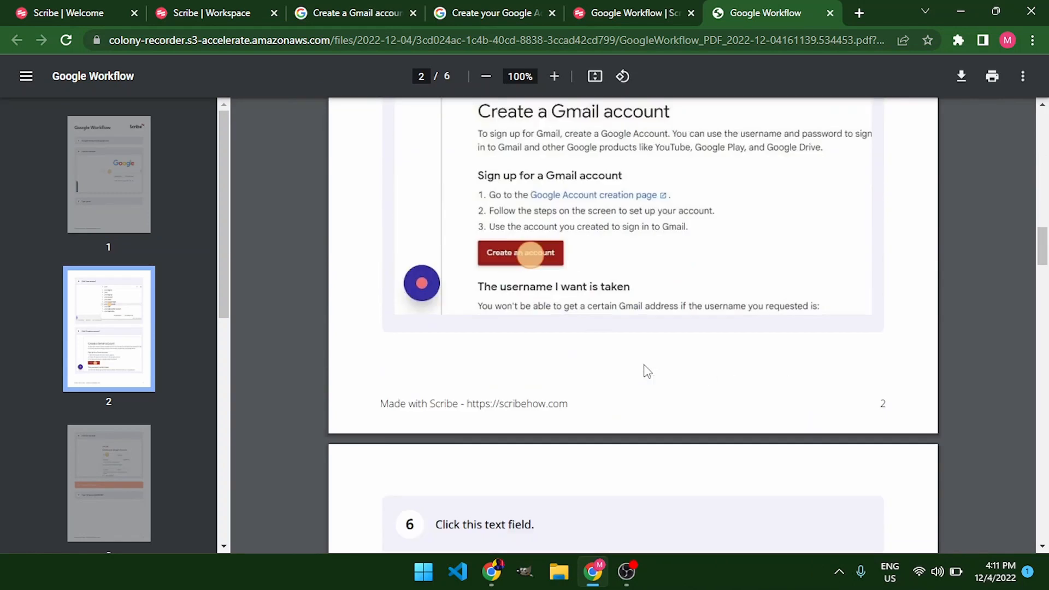
scroll(646, 370, down, 20)
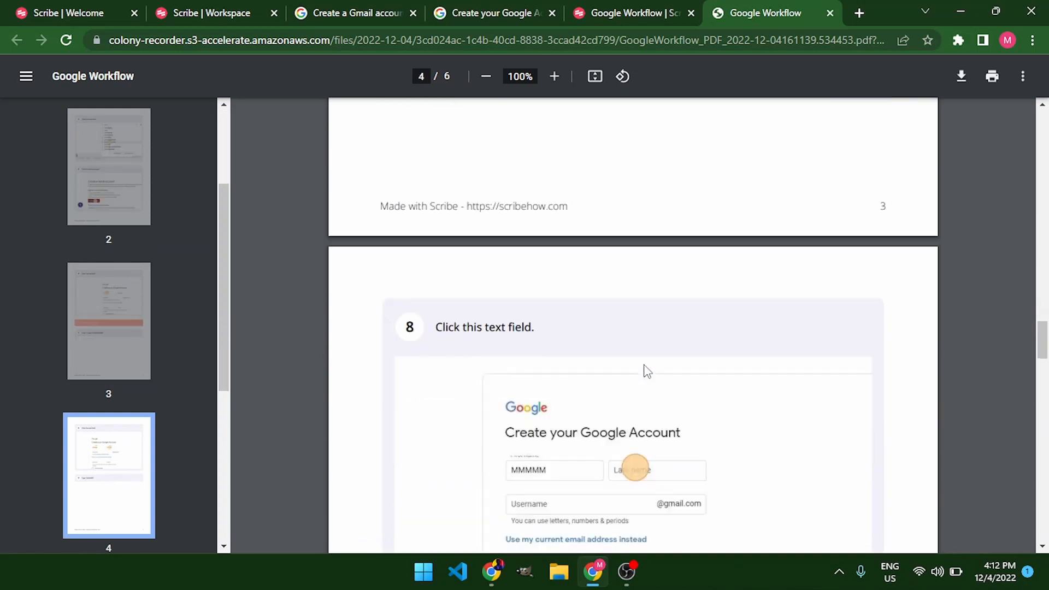
scroll(647, 371, down, 15)
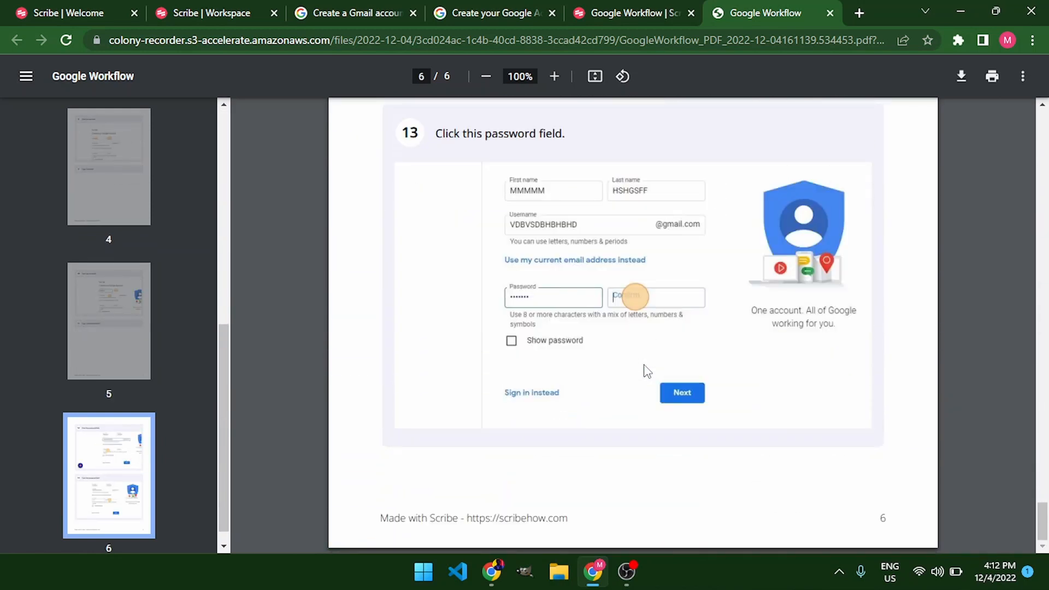
Download the PDF and save it to the Desktop under its default file name
click(962, 76)
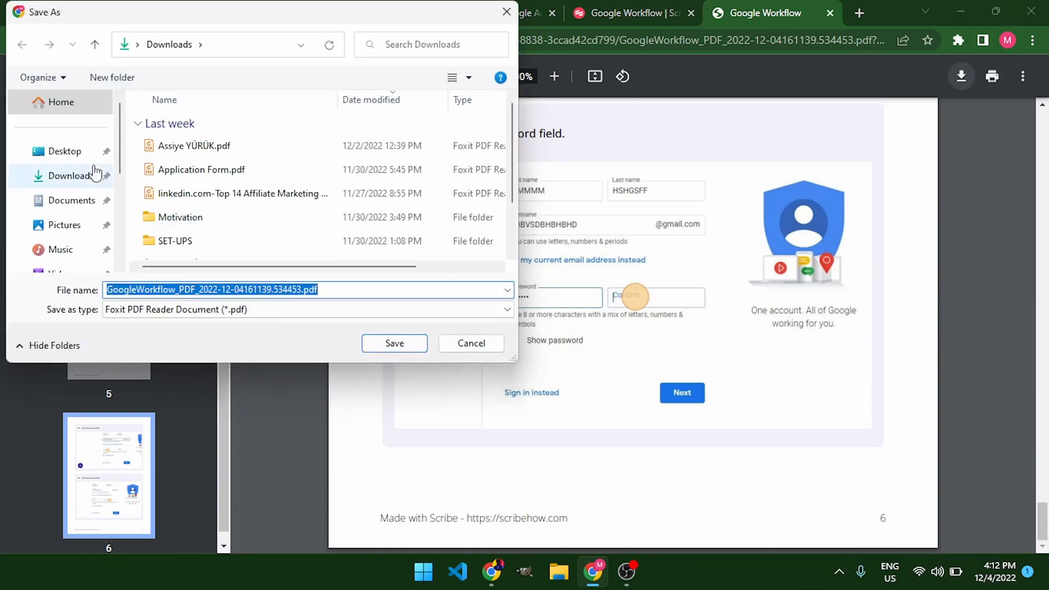
click(69, 153)
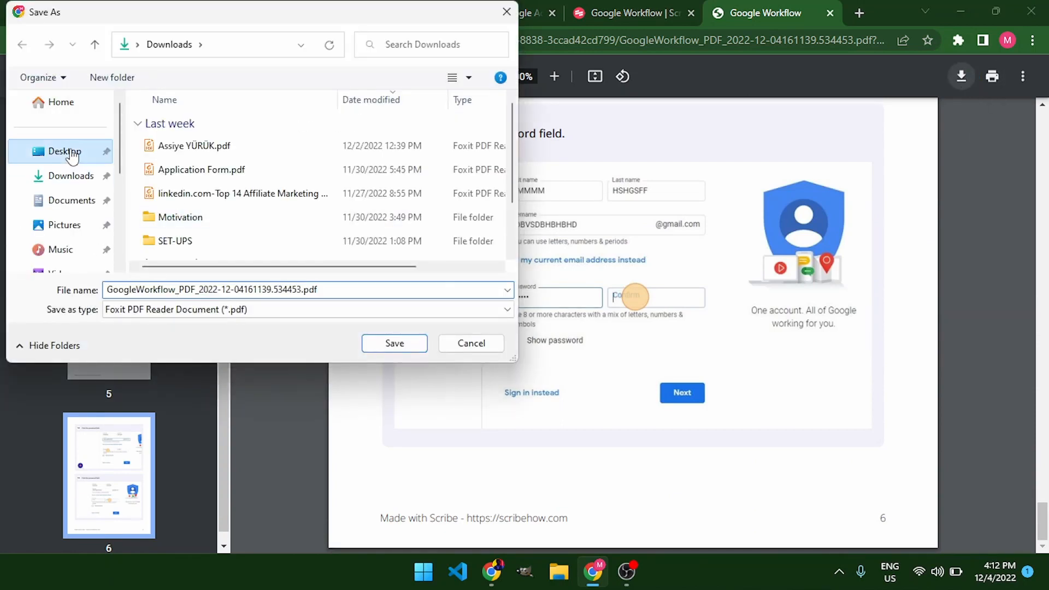
click(414, 343)
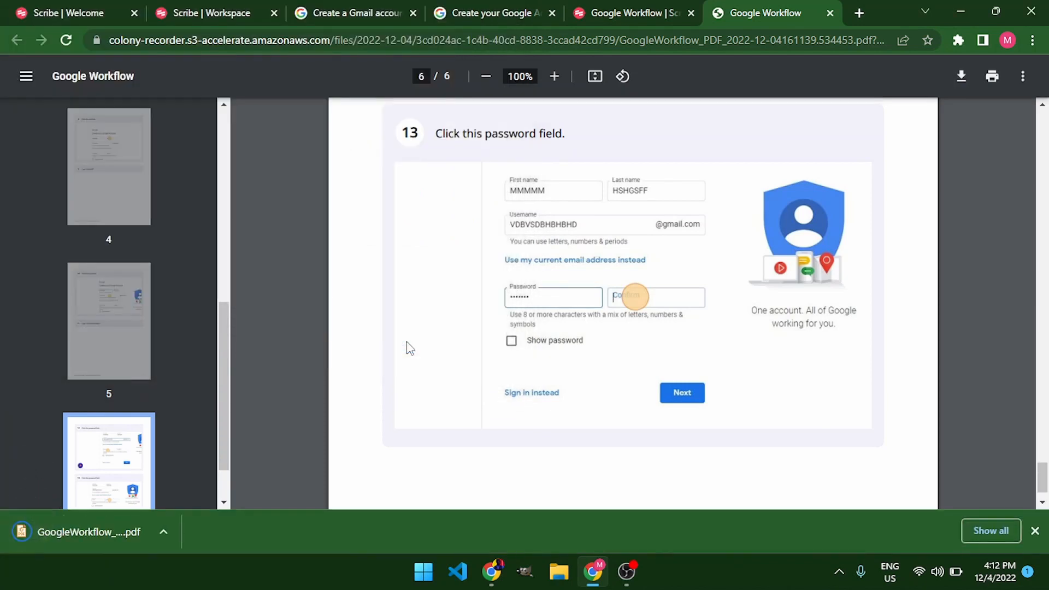